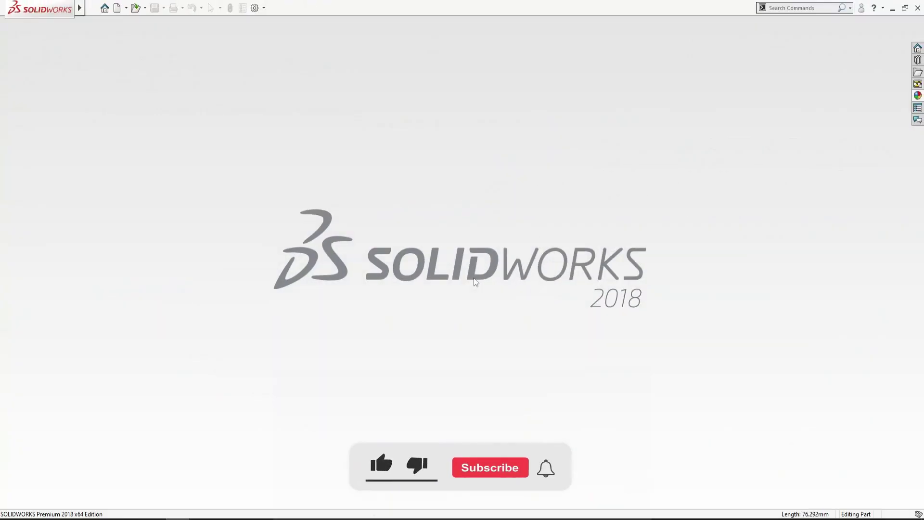
# Step: Open the New SOLIDWORKS Document dialog from the quick-access toolbar
pyautogui.click(117, 8)
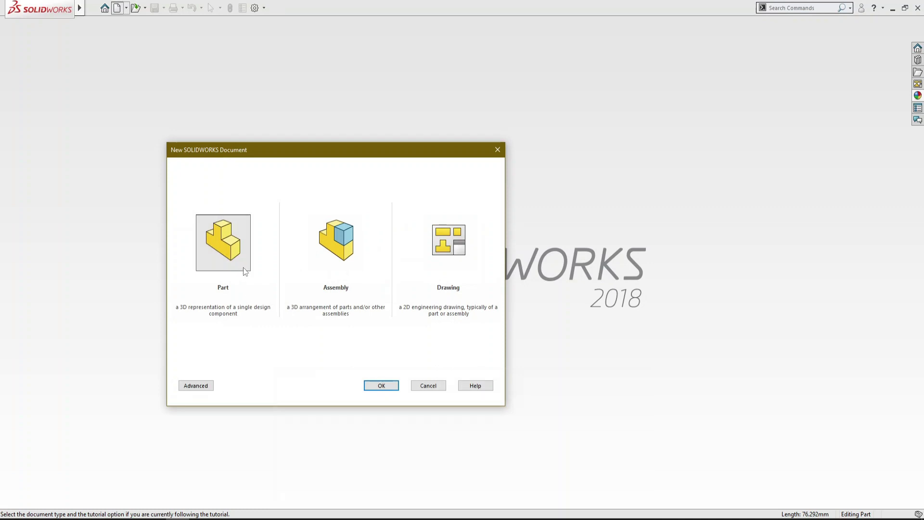
# Step: Create a new part and draw a center rectangle at the origin on the Top Plane
pyautogui.click(376, 384)
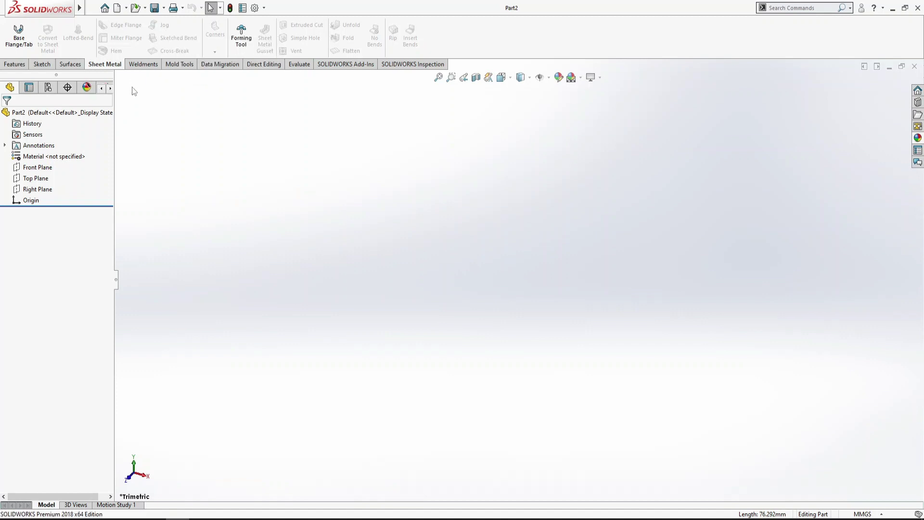
pyautogui.click(35, 179)
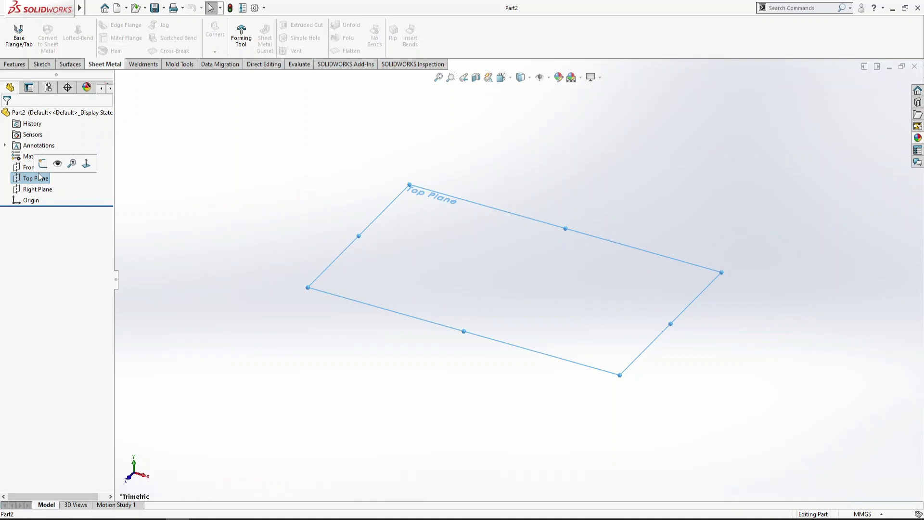
pyautogui.click(43, 167)
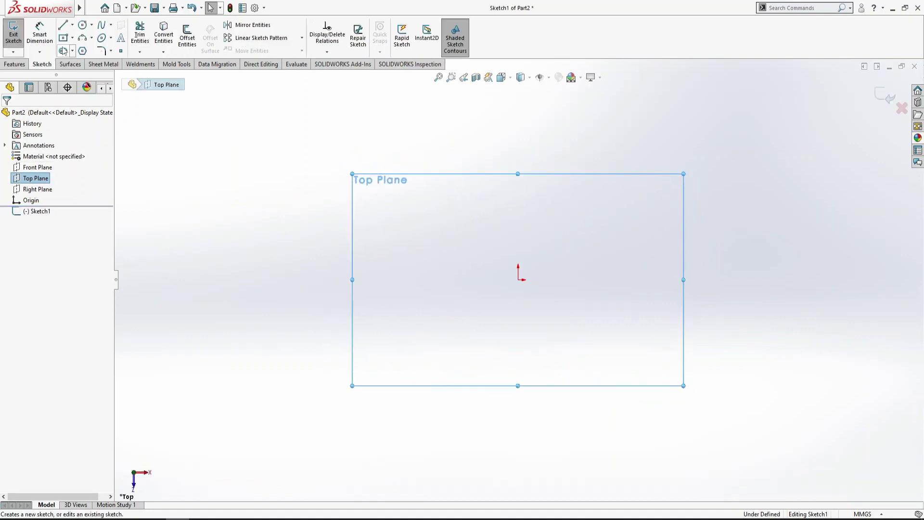
pyautogui.click(64, 42)
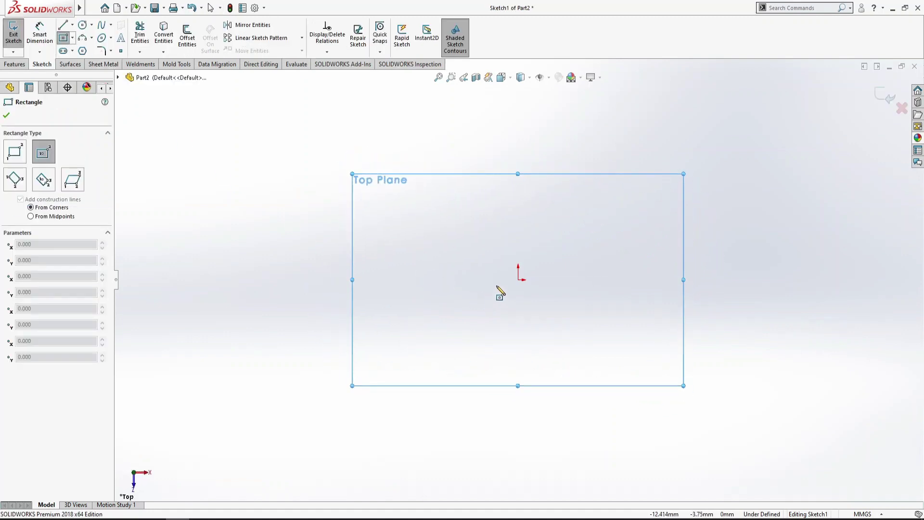
pyautogui.click(519, 279)
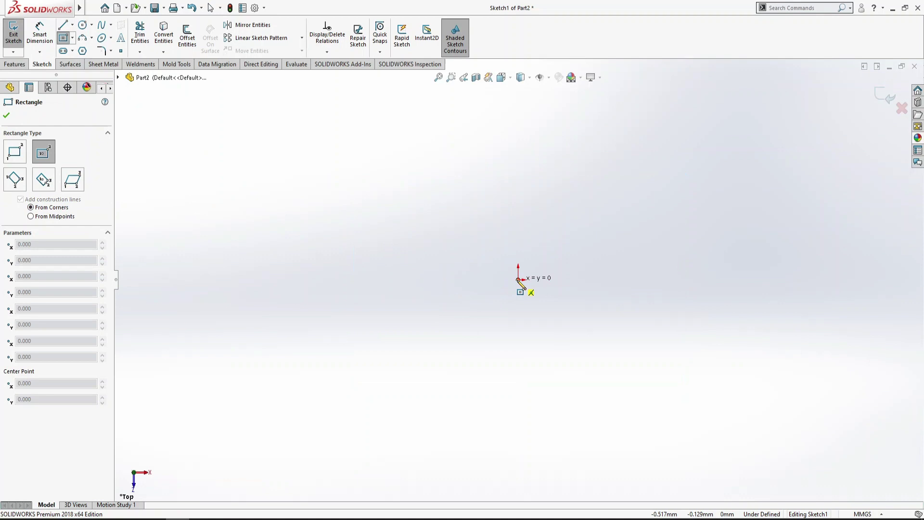
pyautogui.click(359, 187)
# Step: Dimension the rectangle to 150 mm wide and 75 mm high
pyautogui.press('d')
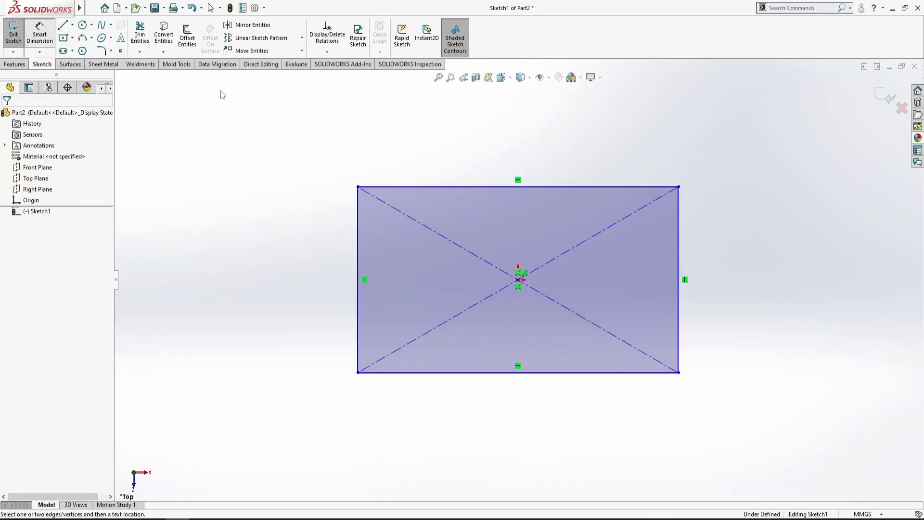
pyautogui.click(474, 185)
pyautogui.click(477, 159)
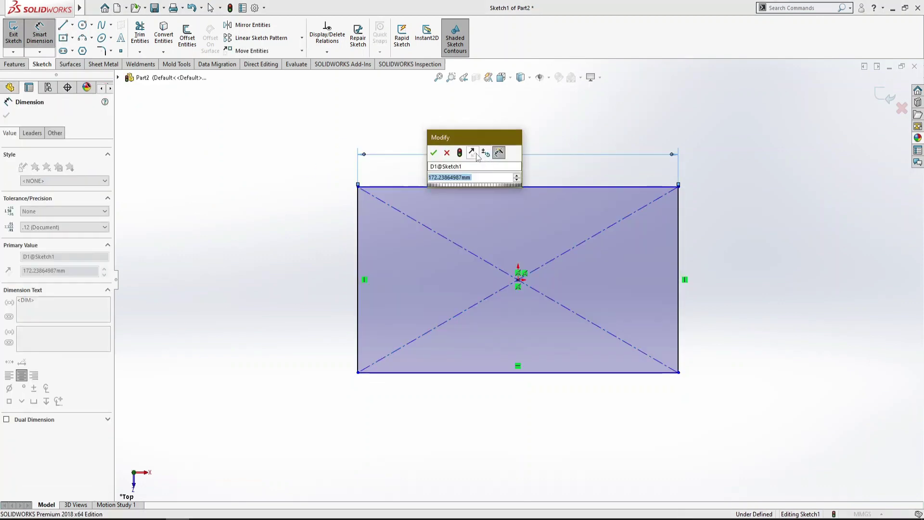
pyautogui.write('150')
pyautogui.press('Return')
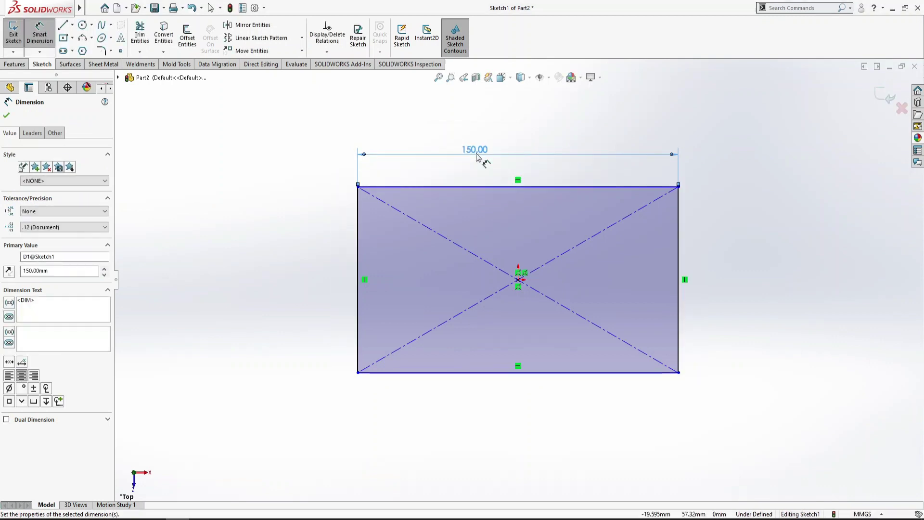
pyautogui.click(362, 308)
pyautogui.click(319, 315)
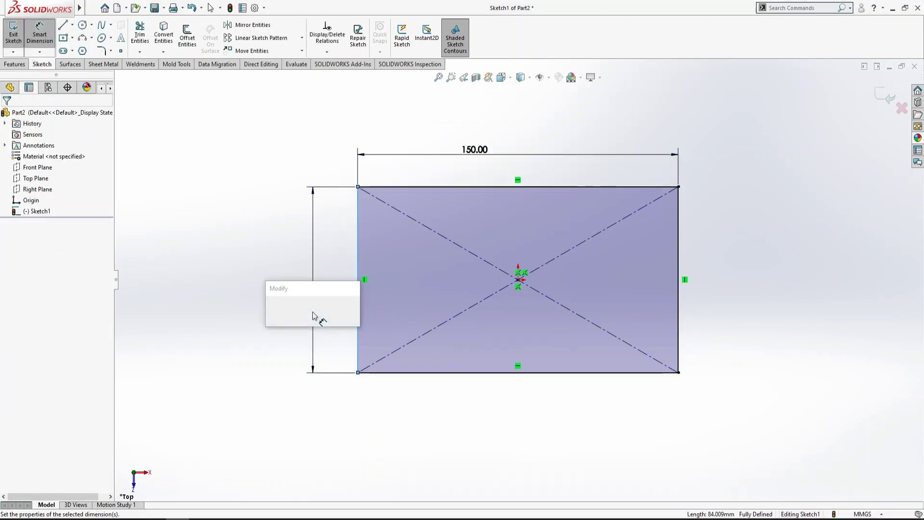
pyautogui.write('75')
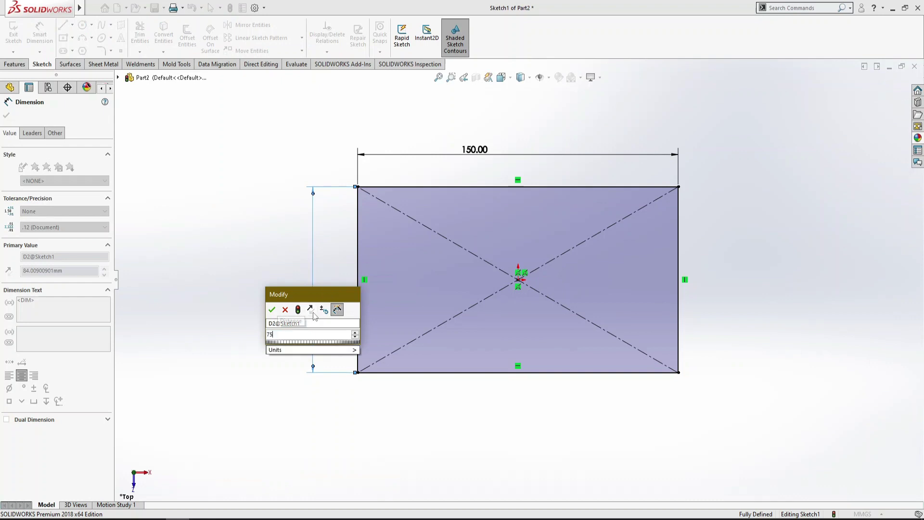
pyautogui.press('Return')
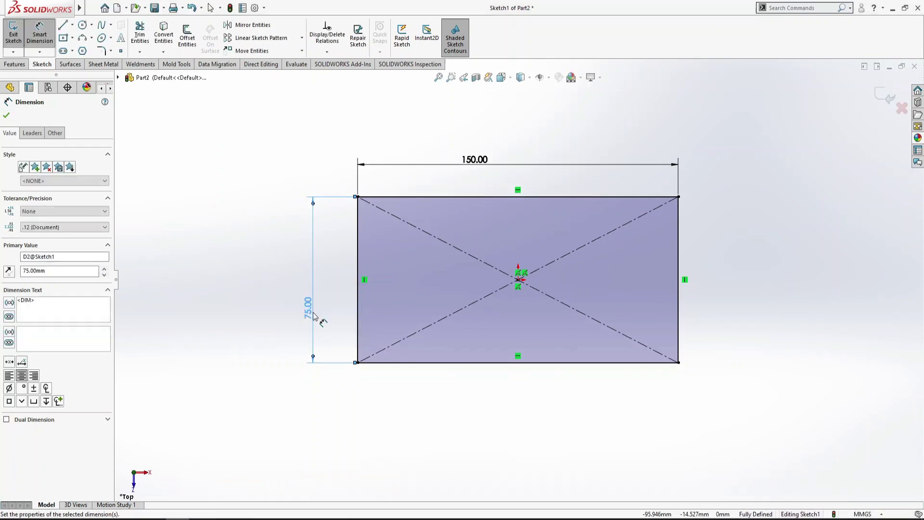
# Step: Make a 2 mm thick Base Flange from the 150 by 75 rectangle sketch
pyautogui.click(92, 66)
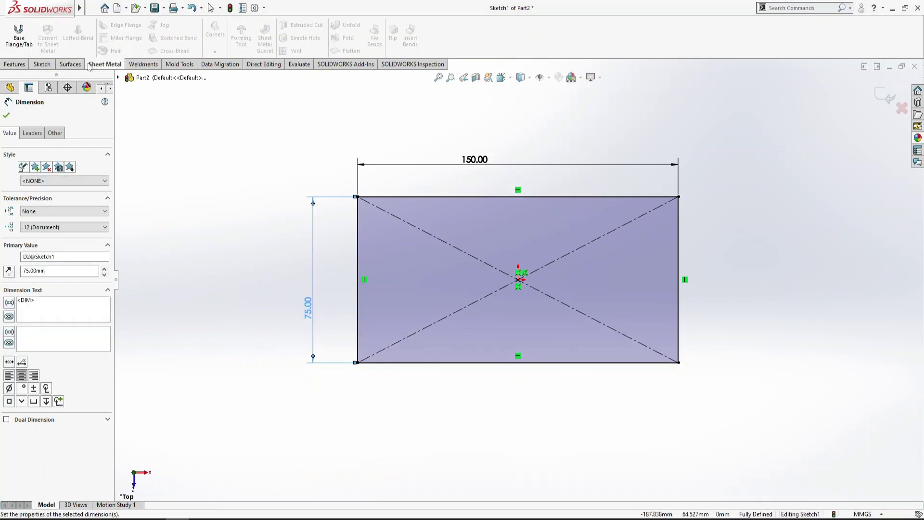
pyautogui.click(17, 38)
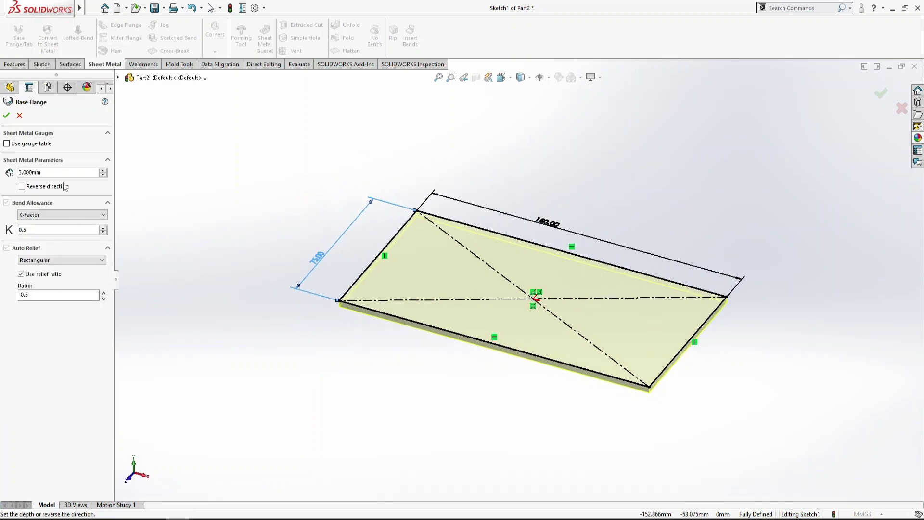
pyautogui.press('Down')
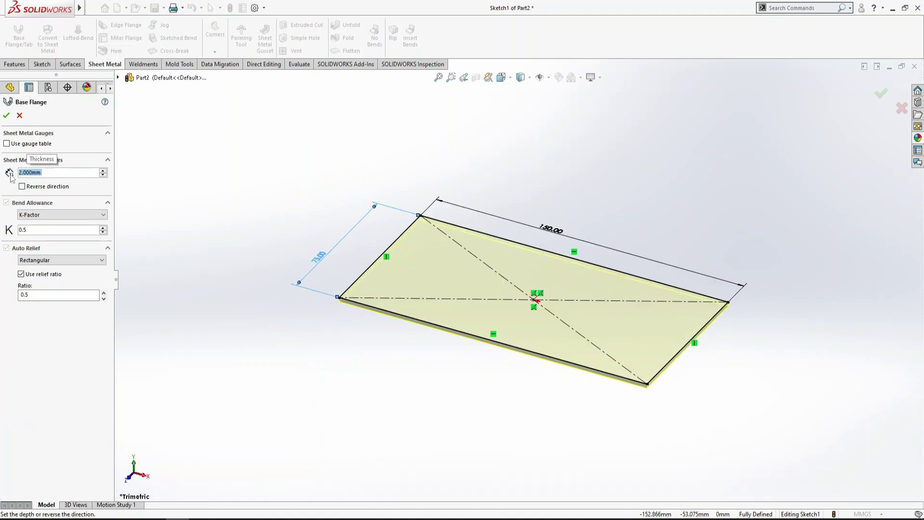
pyautogui.click(6, 116)
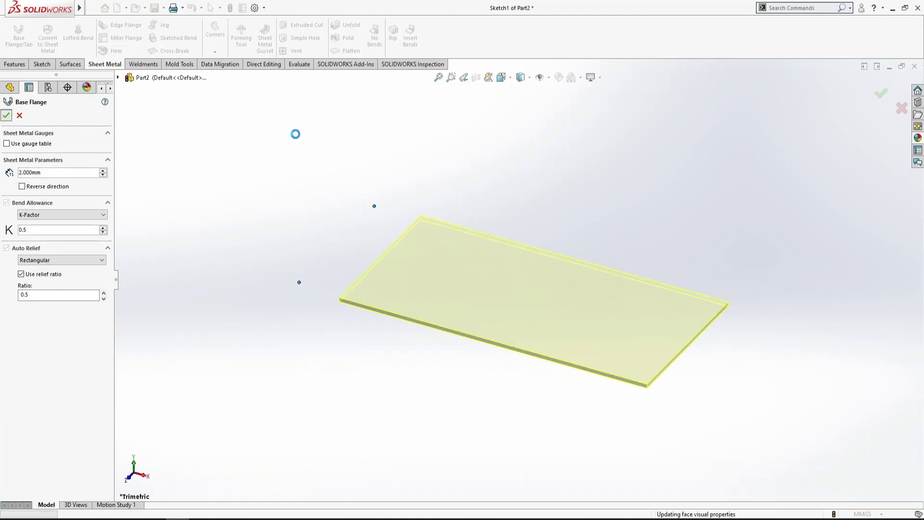
pyautogui.click(532, 166)
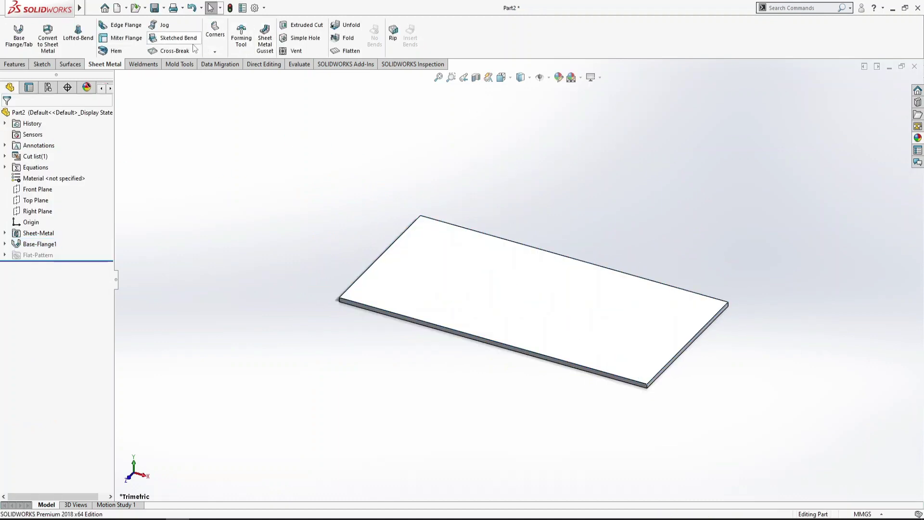
# Step: Cancel the Jog command and start a new sketch on the plate's top face
pyautogui.click(165, 25)
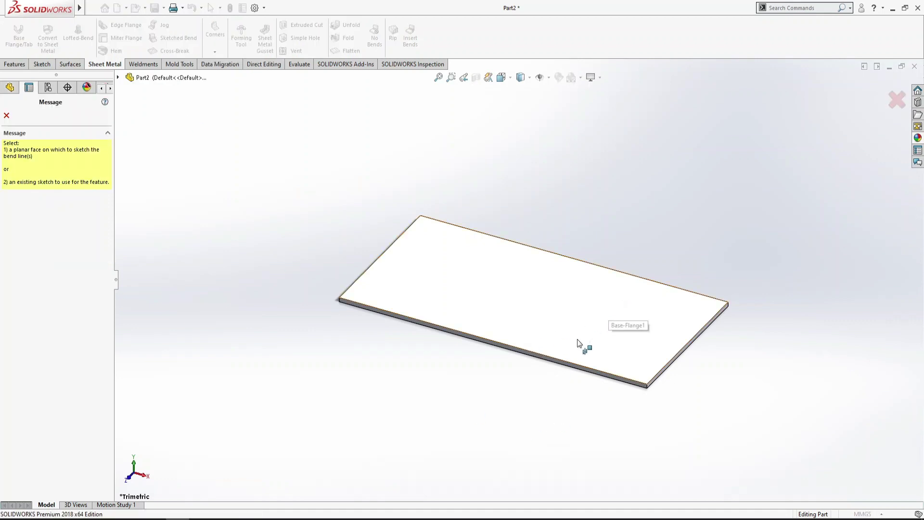
pyautogui.click(6, 116)
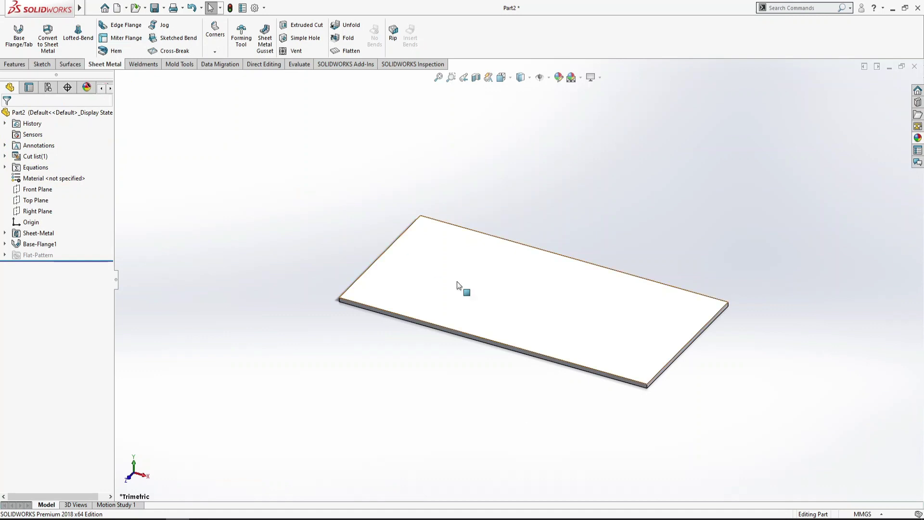
pyautogui.click(476, 295)
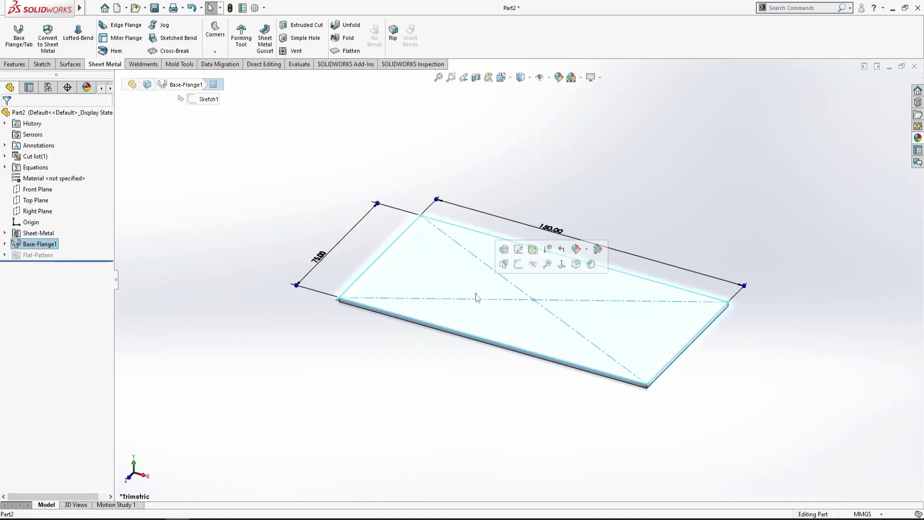
pyautogui.click(518, 265)
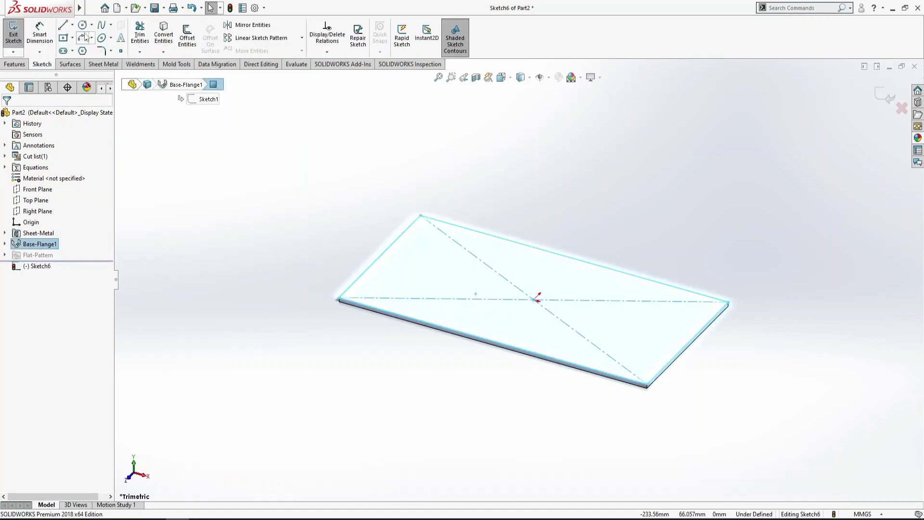
# Step: Draw a vertical line right of centre from the top edge to the bottom edge
pyautogui.click(63, 25)
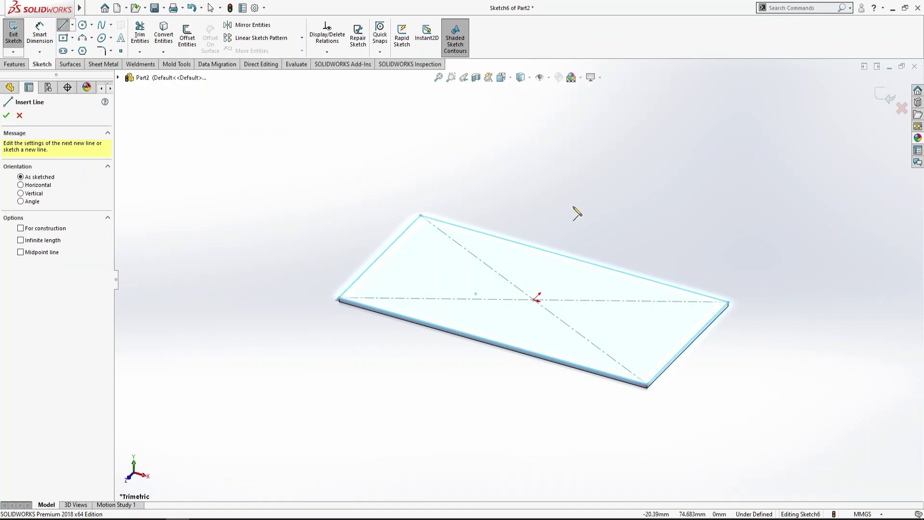
pyautogui.hotkey('ctrl', '8')
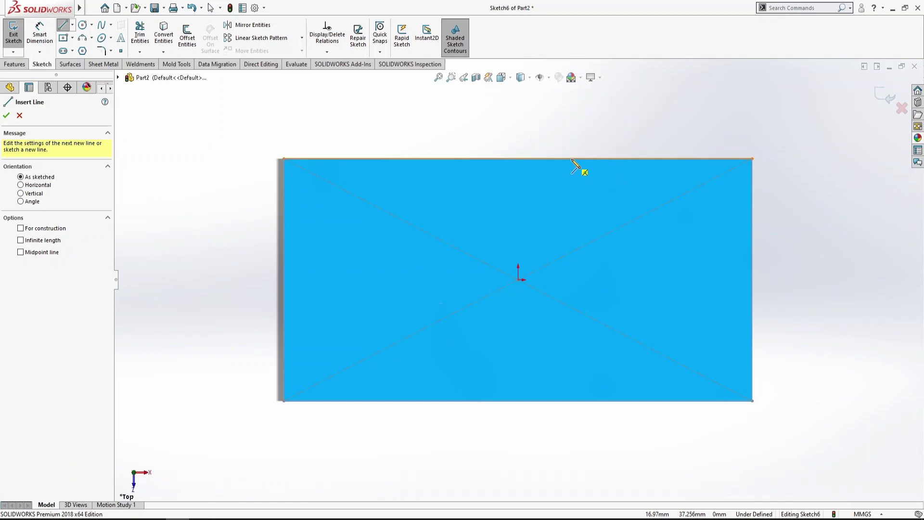
pyautogui.click(579, 159)
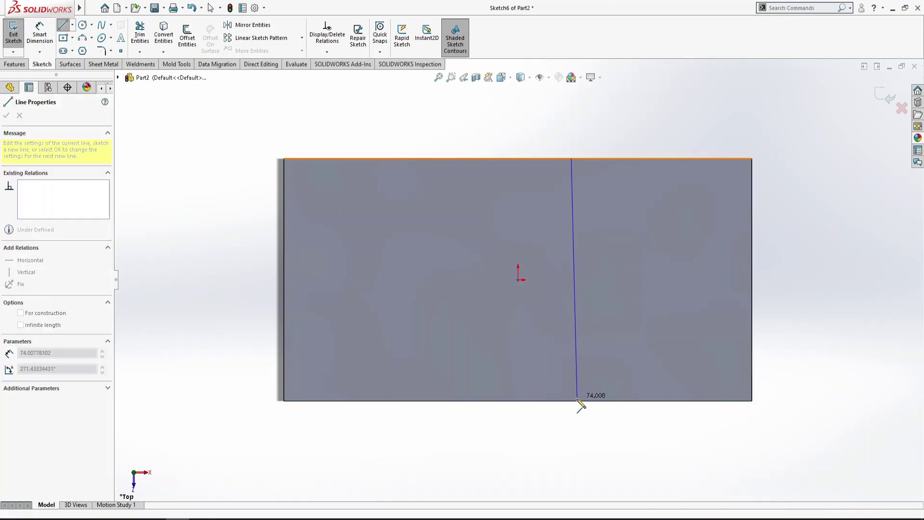
pyautogui.click(572, 401)
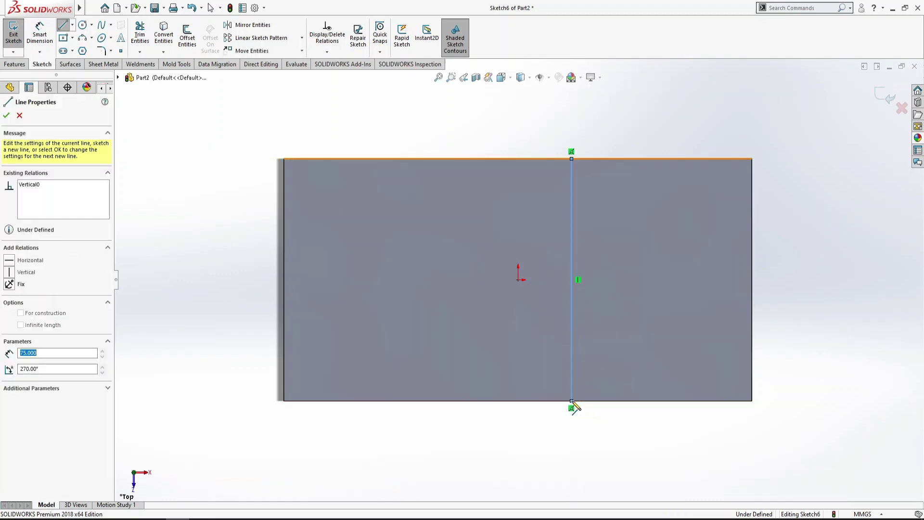
pyautogui.press('Escape')
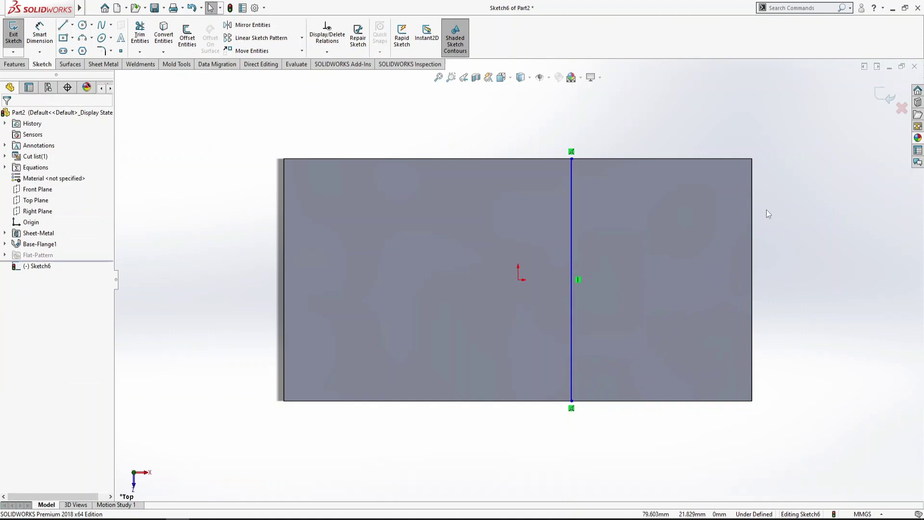
pyautogui.hotkey('ctrl', '7')
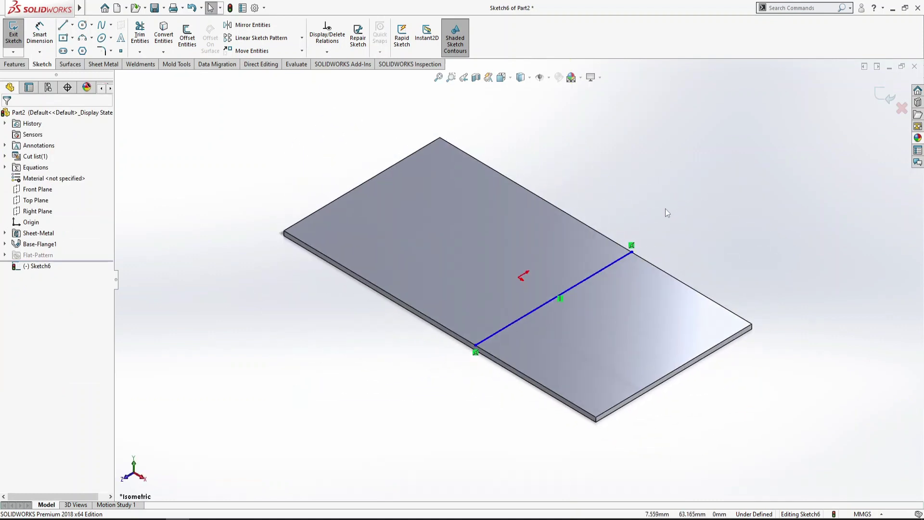
# Step: Start a Jog on the sketch line with the plate's top face fixed, previewing 20 mm
pyautogui.click(107, 66)
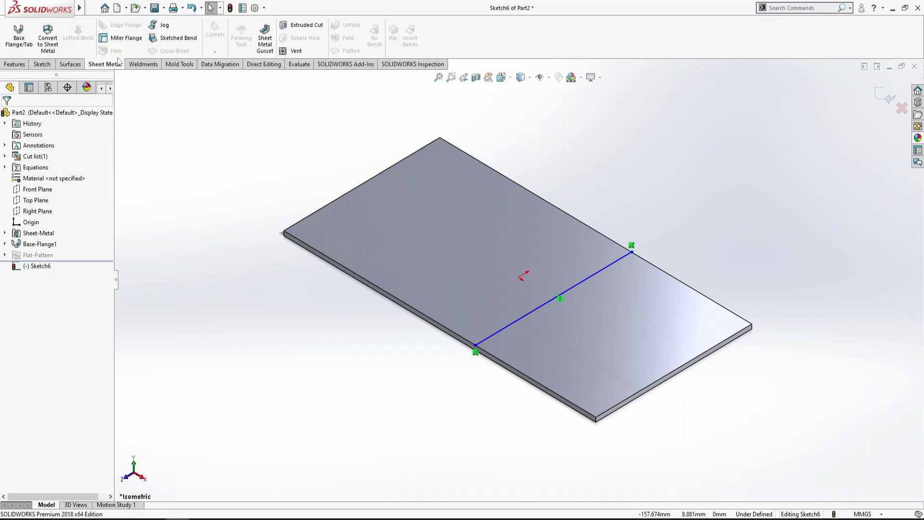
pyautogui.click(164, 26)
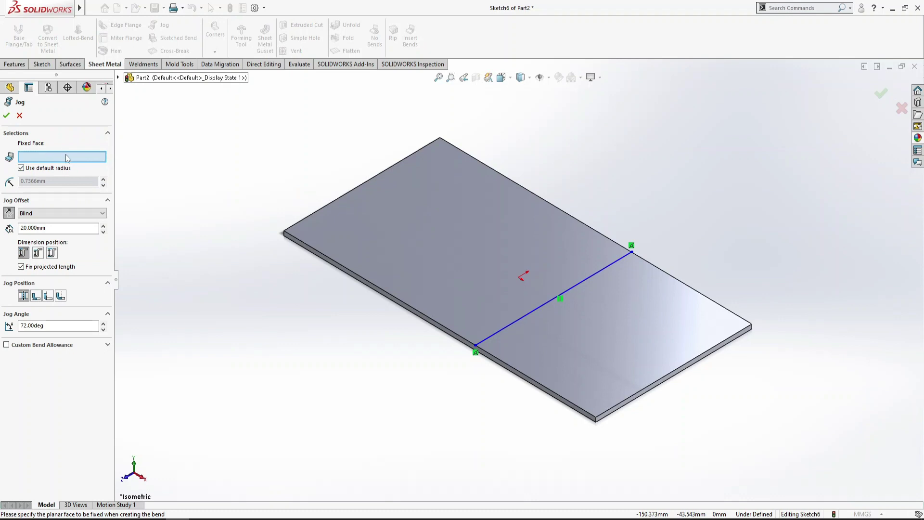
pyautogui.click(487, 254)
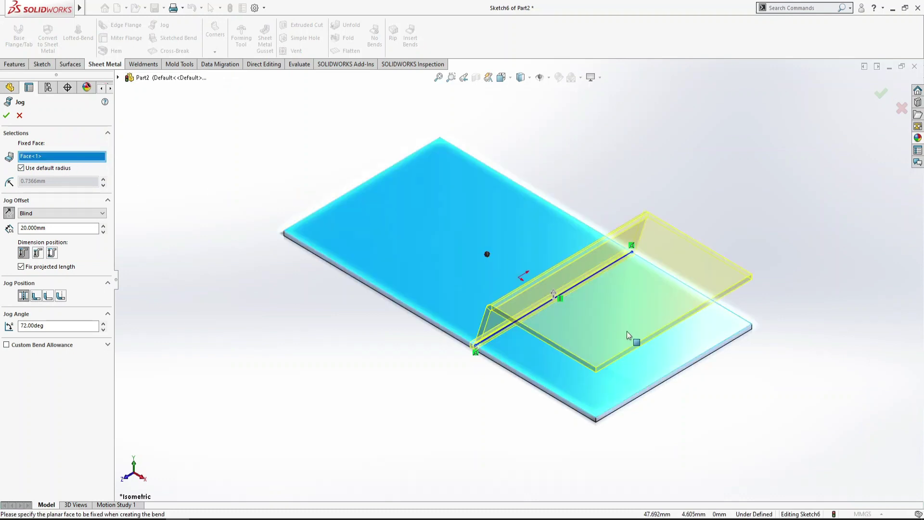
pyautogui.moveTo(747, 336); pyautogui.dragTo(794, 285, button='middle')
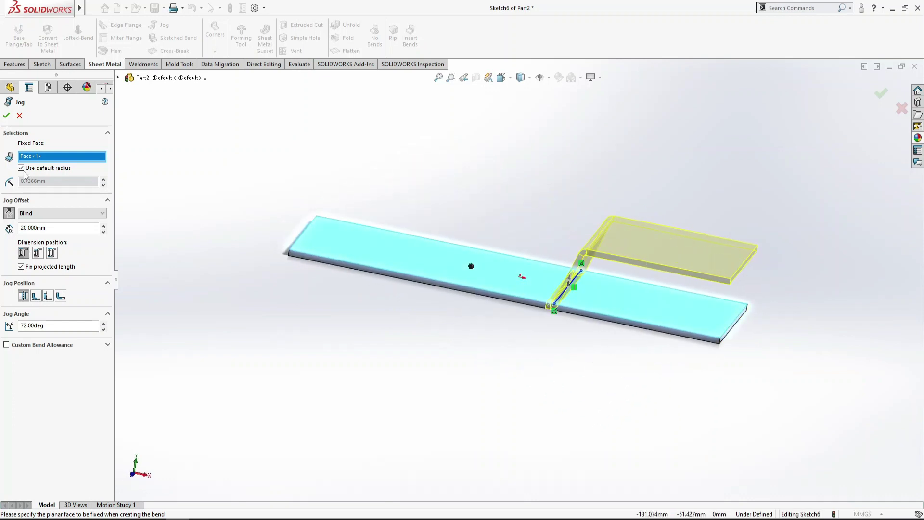
pyautogui.click(629, 291)
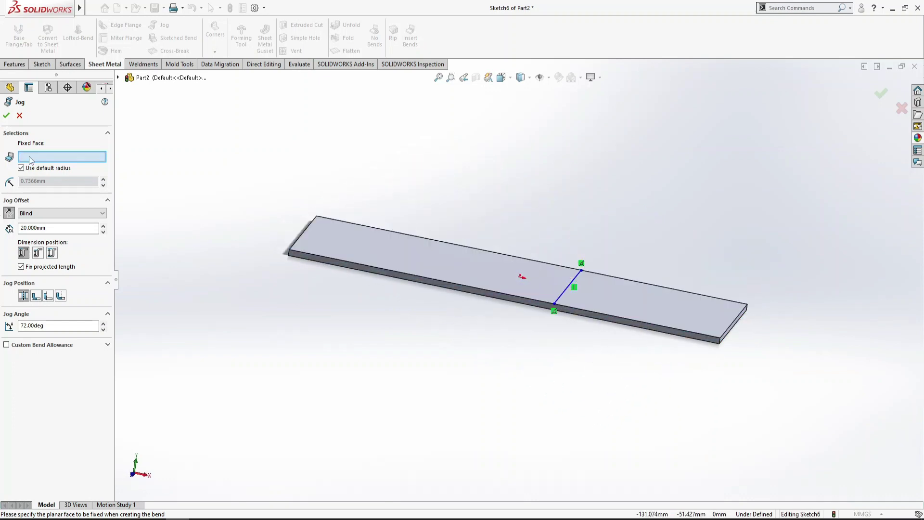
pyautogui.click(631, 293)
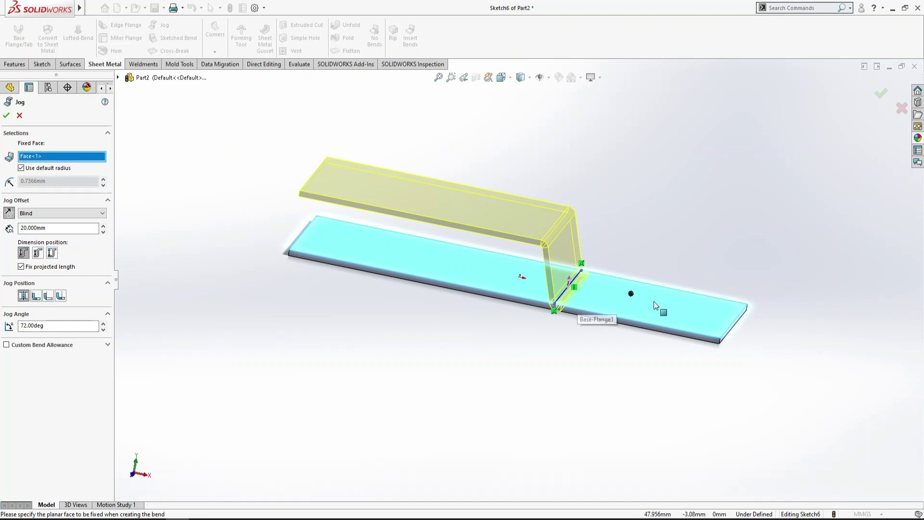
pyautogui.click(371, 247)
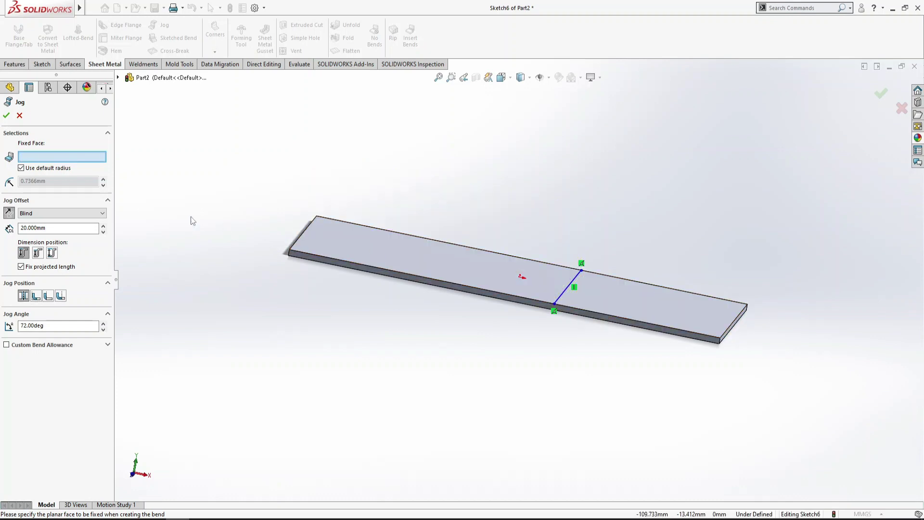
pyautogui.click(371, 252)
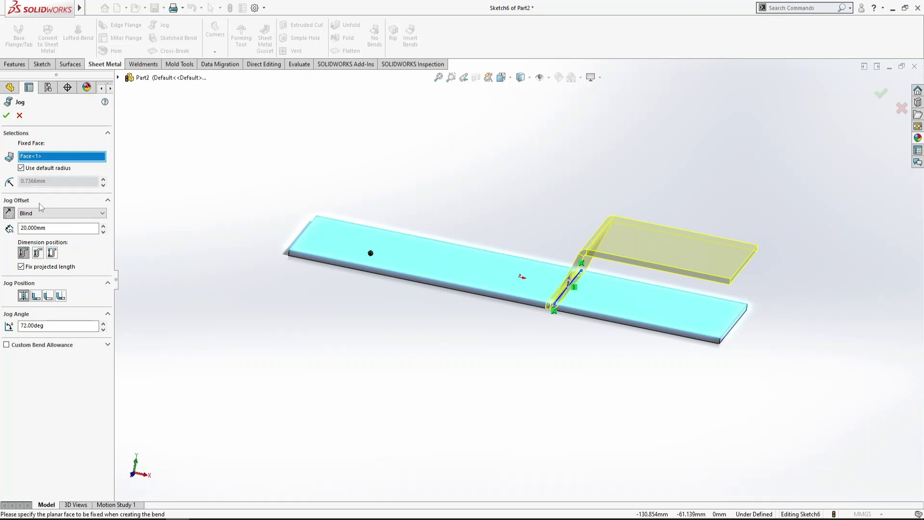
pyautogui.click(49, 214)
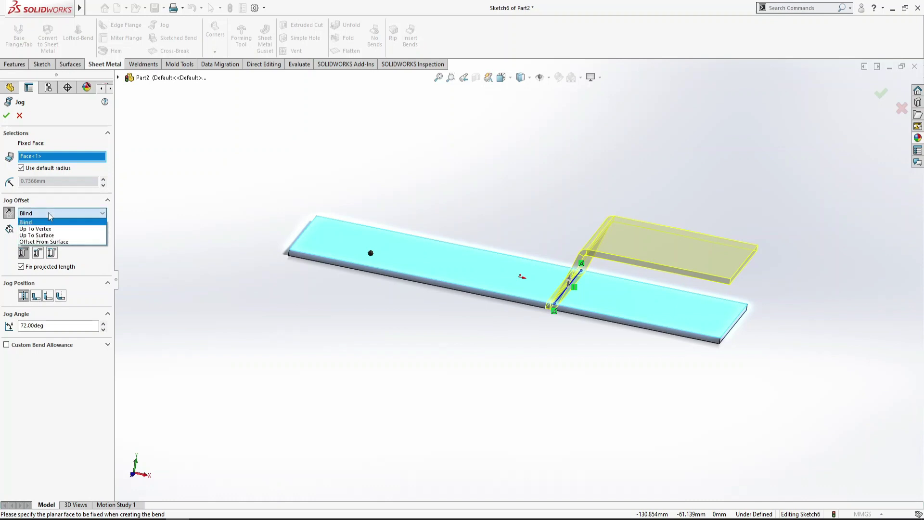
# Step: Keep the Blind end condition, try 10 and 100 mm offsets, then return to 20 mm
pyautogui.click(48, 222)
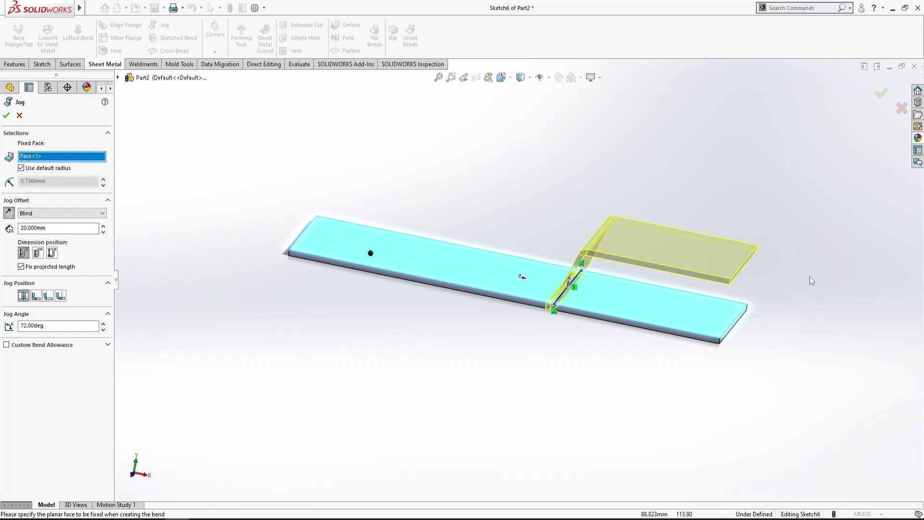
pyautogui.moveTo(62, 229); pyautogui.dragTo(1, 235)
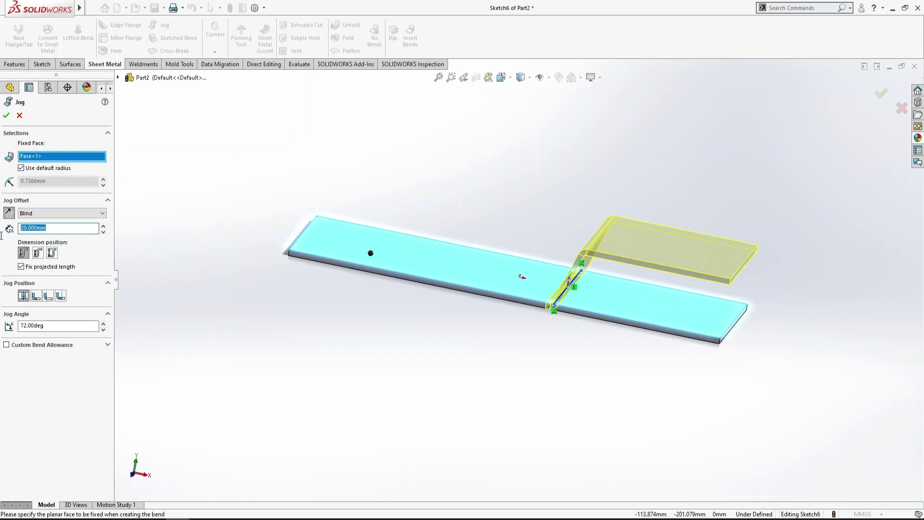
pyautogui.write('10')
pyautogui.press('Return')
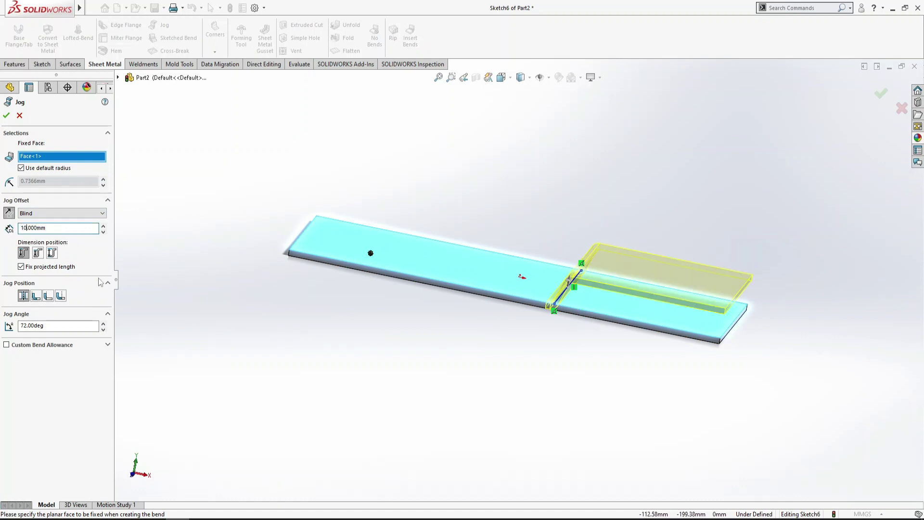
pyautogui.write('0')
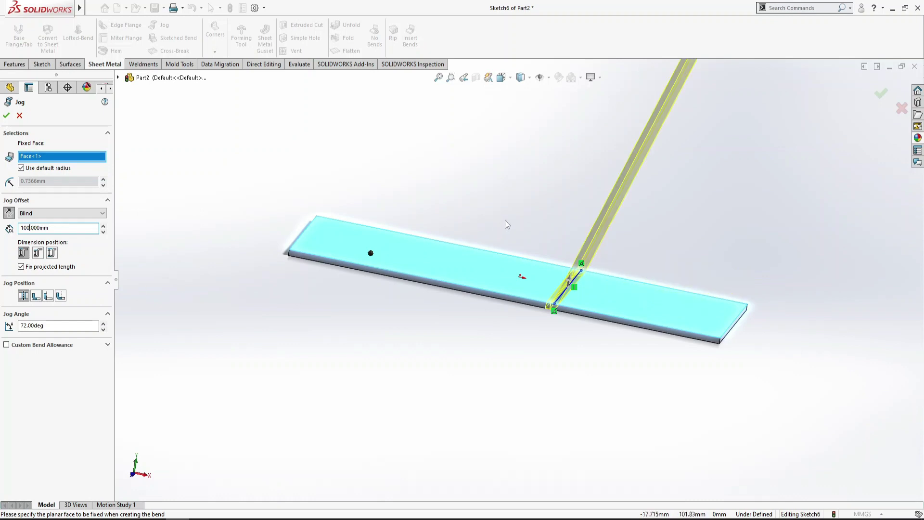
pyautogui.scroll(-3, 505, 221)
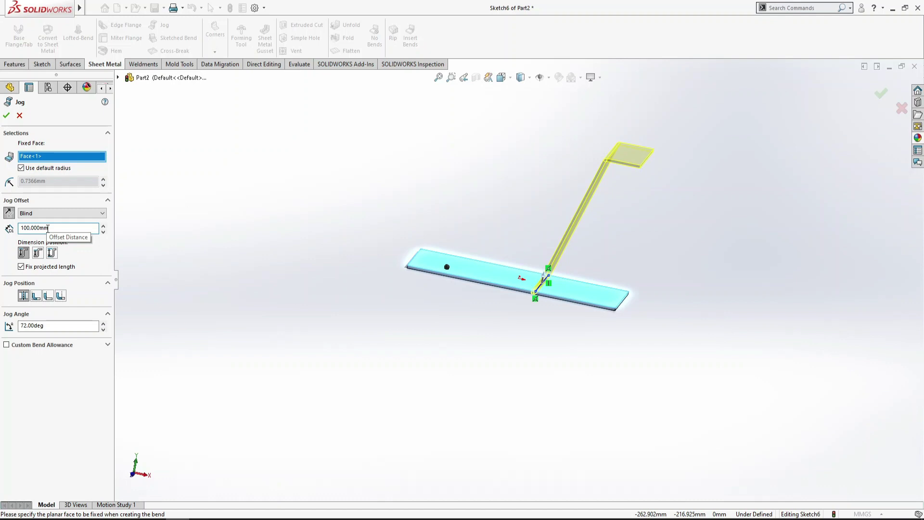
pyautogui.write('20')
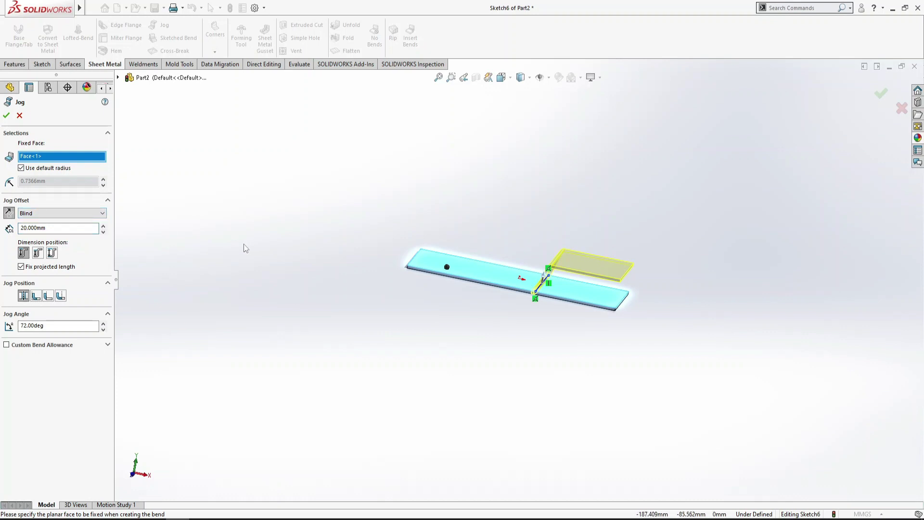
pyautogui.moveTo(243, 248); pyautogui.dragTo(242, 248, button='middle')
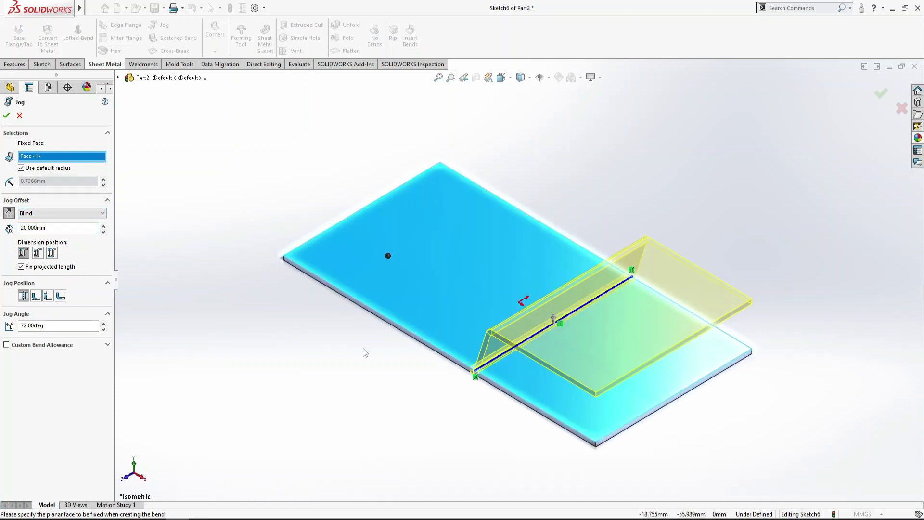
pyautogui.moveTo(365, 351); pyautogui.dragTo(343, 320, button='middle')
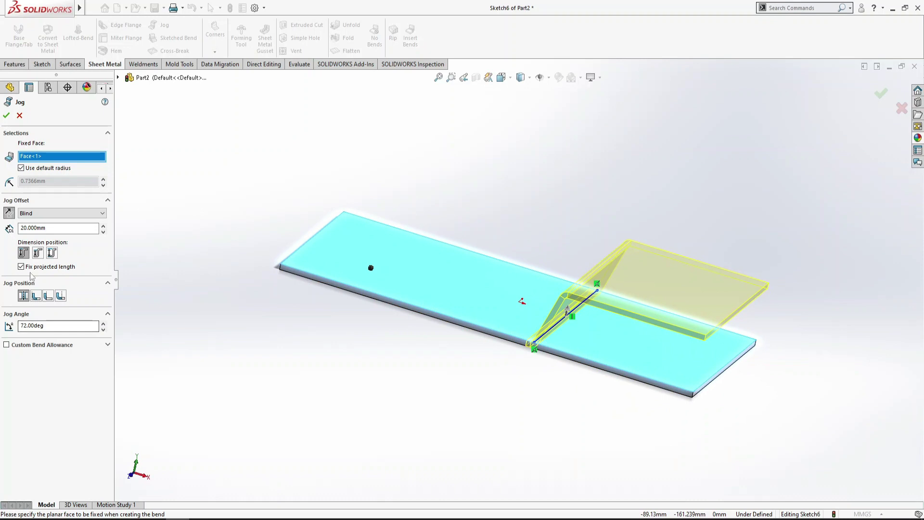
pyautogui.scroll(-10, 551, 325)
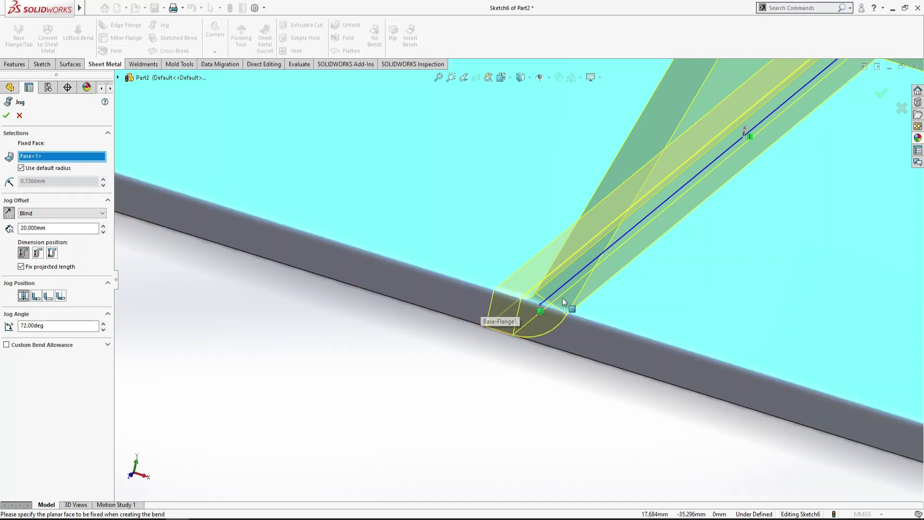
pyautogui.click(38, 254)
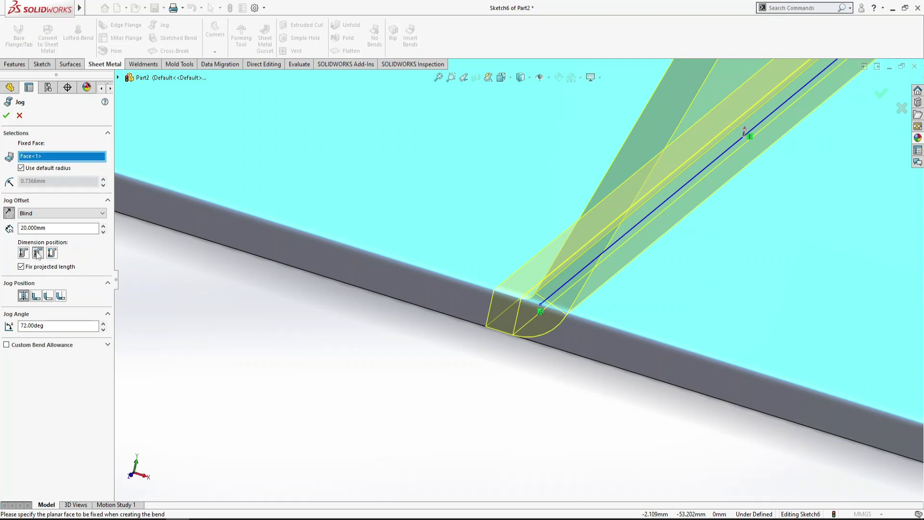
pyautogui.scroll(5, 773, 183)
pyautogui.scroll(-8, 618, 190)
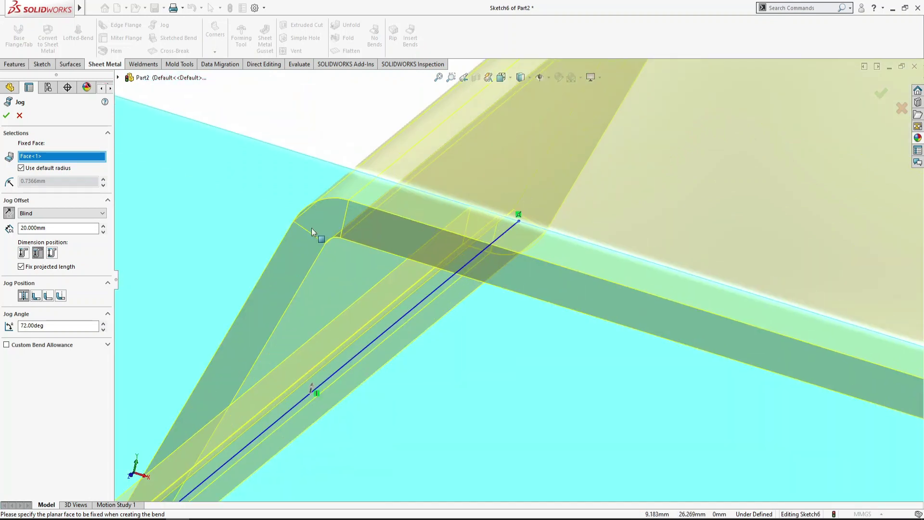
pyautogui.click(23, 254)
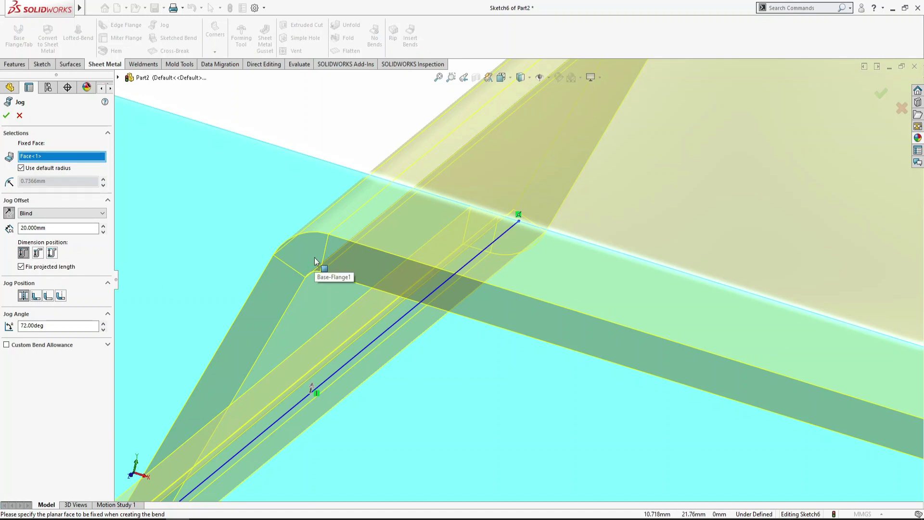
pyautogui.click(38, 255)
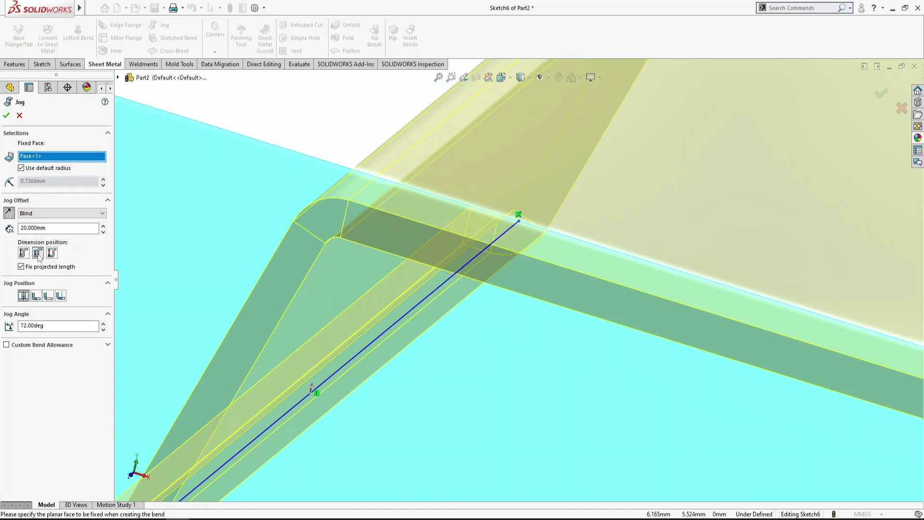
pyautogui.click(24, 255)
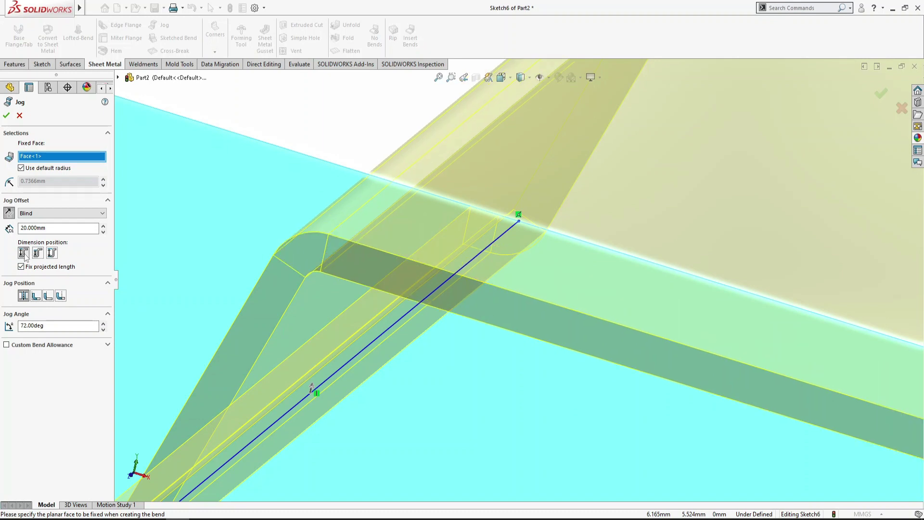
pyautogui.click(52, 254)
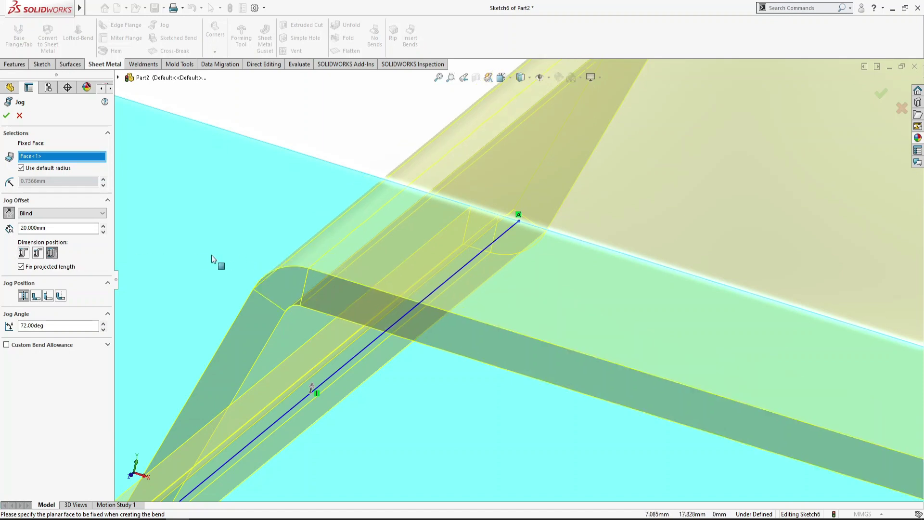
pyautogui.click(23, 254)
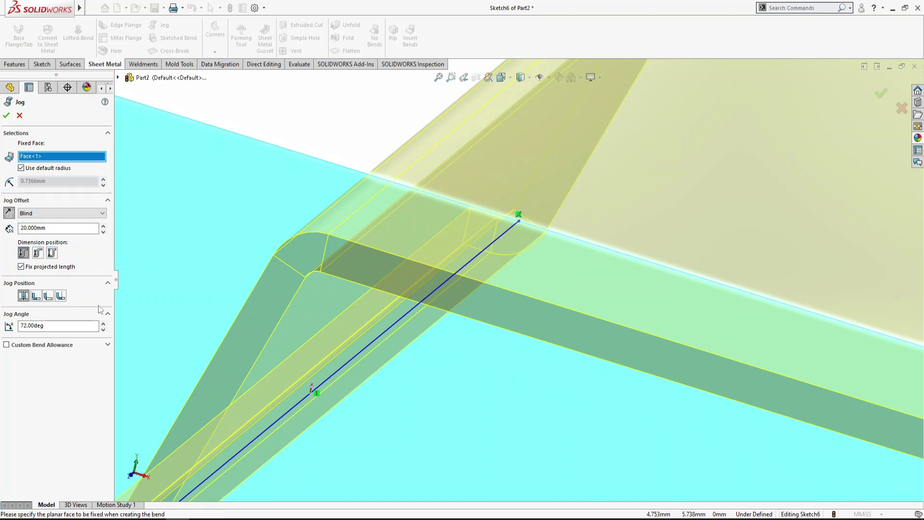
pyautogui.press('z')
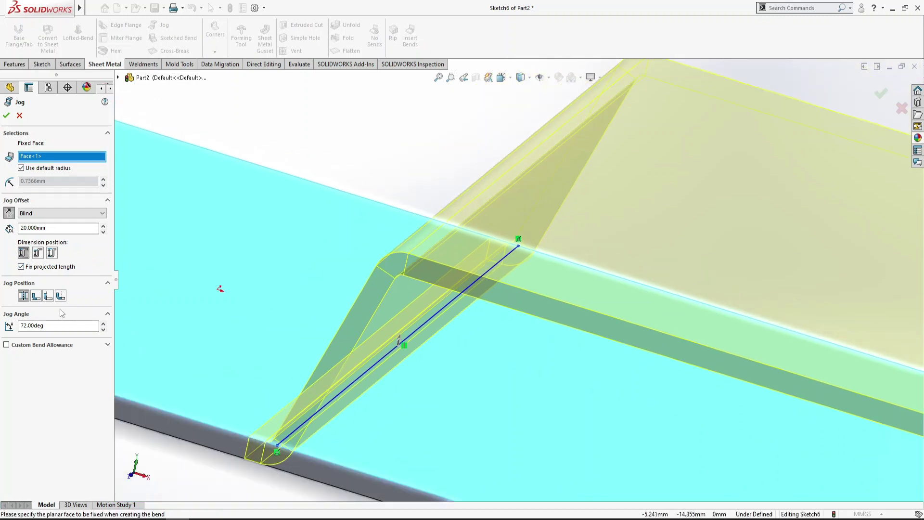
# Step: Switch to the Front view and zoom in on the jog's bend
pyautogui.click(37, 296)
pyautogui.click(24, 296)
pyautogui.scroll(-5, 355, 394)
pyautogui.scroll(-2, 380, 404)
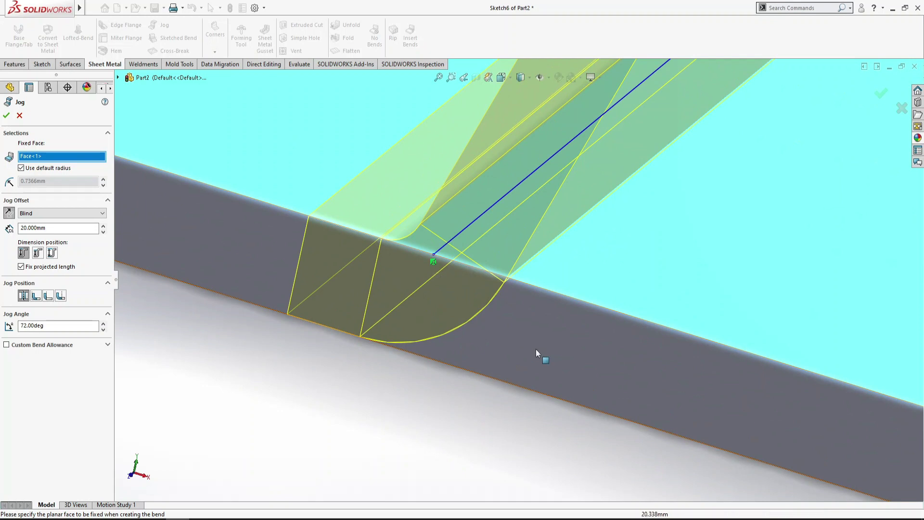
pyautogui.moveTo(565, 340); pyautogui.dragTo(576, 305, button='middle')
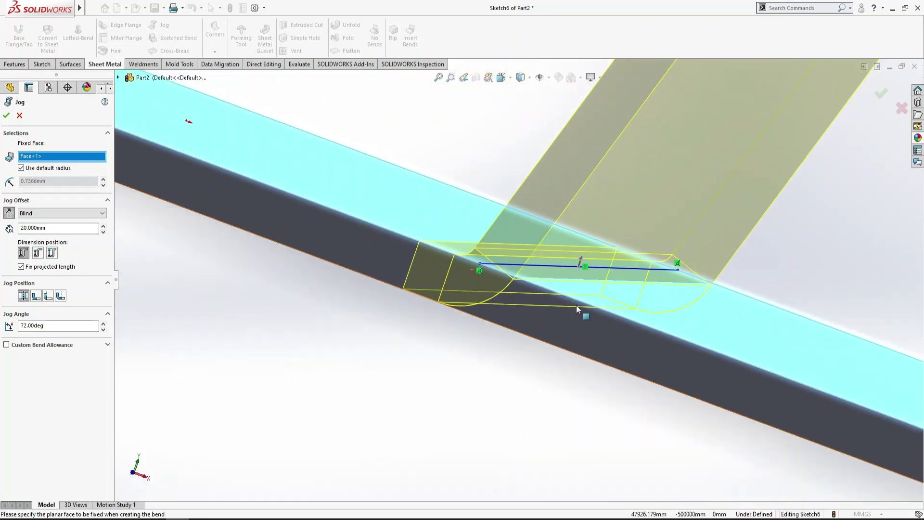
pyautogui.scroll(-3, 577, 305)
pyautogui.press('space')
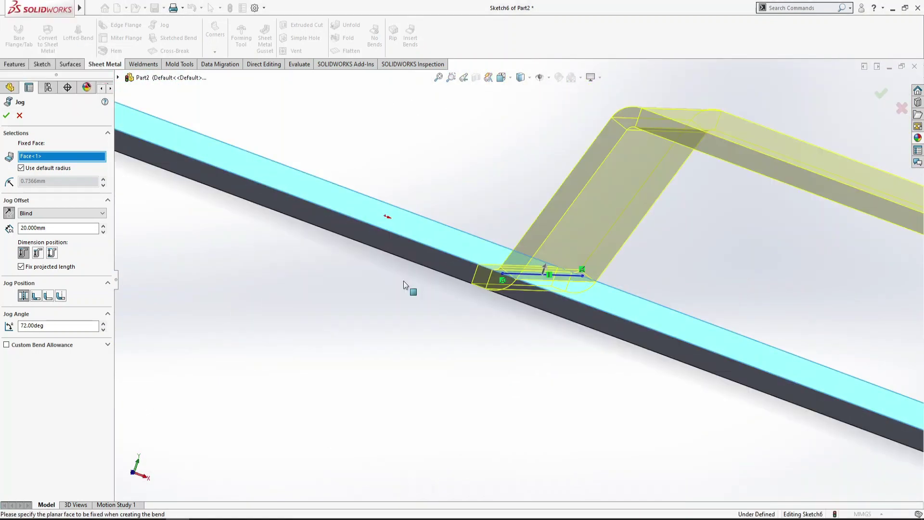
pyautogui.hotkey('ctrl', '1')
pyautogui.scroll(5, 553, 277)
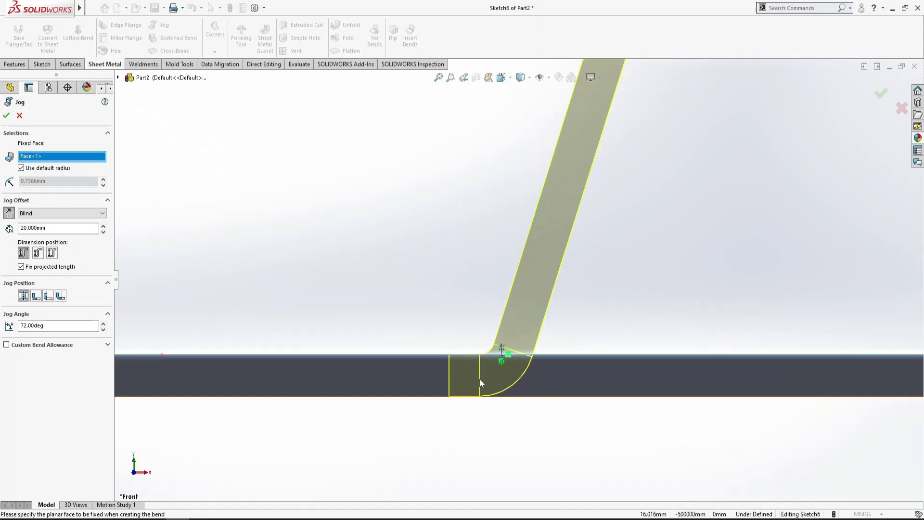
pyautogui.scroll(3, 480, 379)
pyautogui.scroll(1, 476, 278)
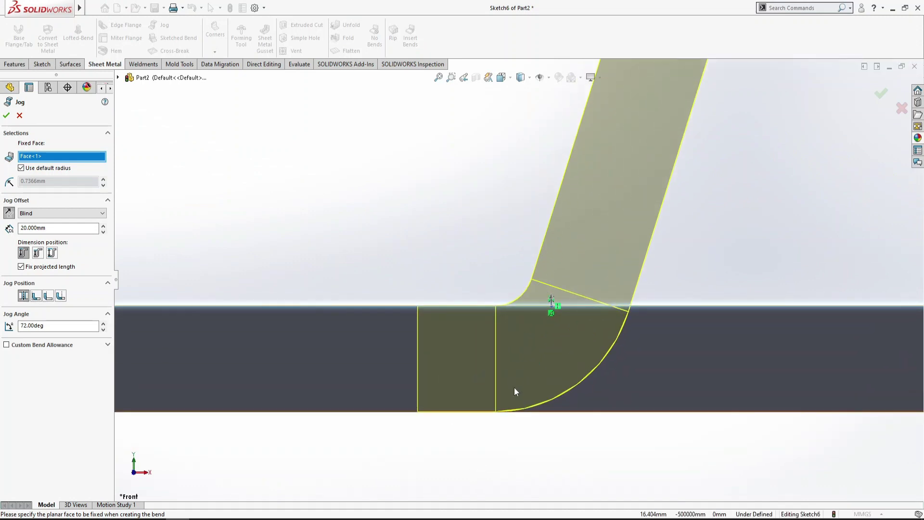
pyautogui.scroll(1, 514, 387)
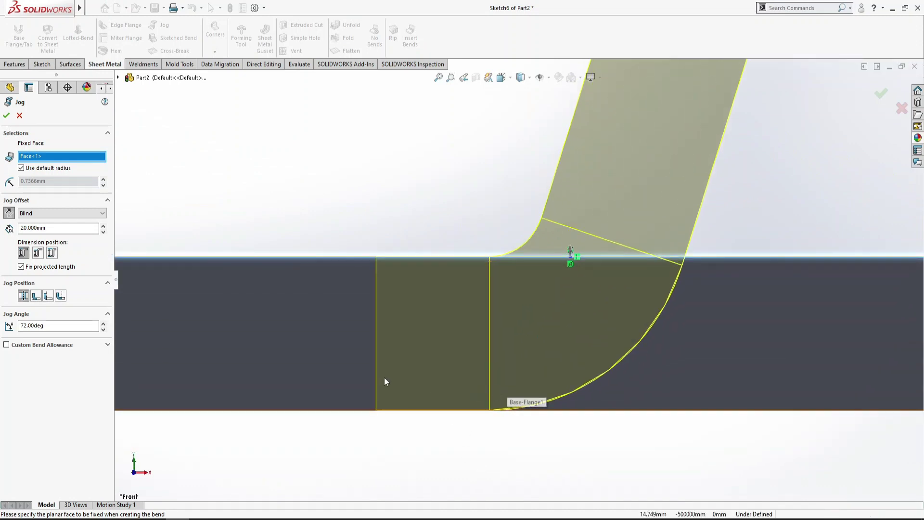
# Step: Compare the Jog Position options and settle on Bend Outside
pyautogui.click(24, 296)
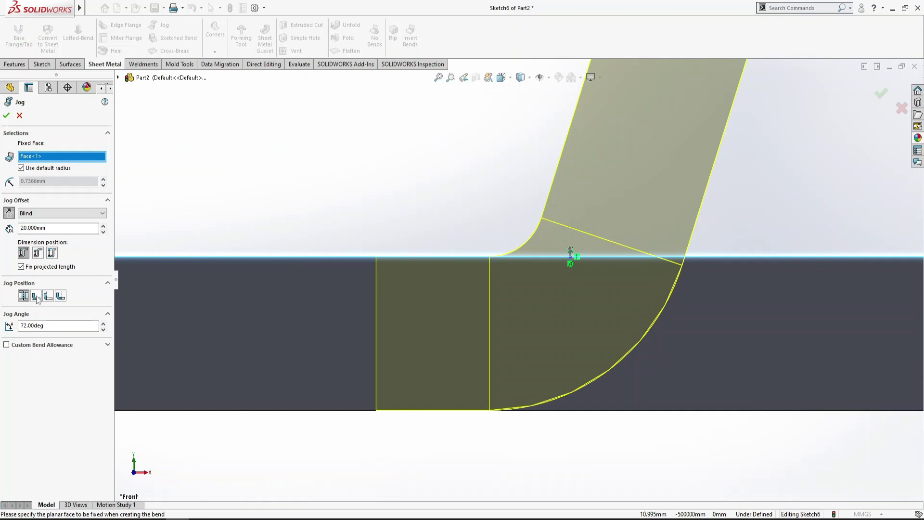
pyautogui.click(36, 297)
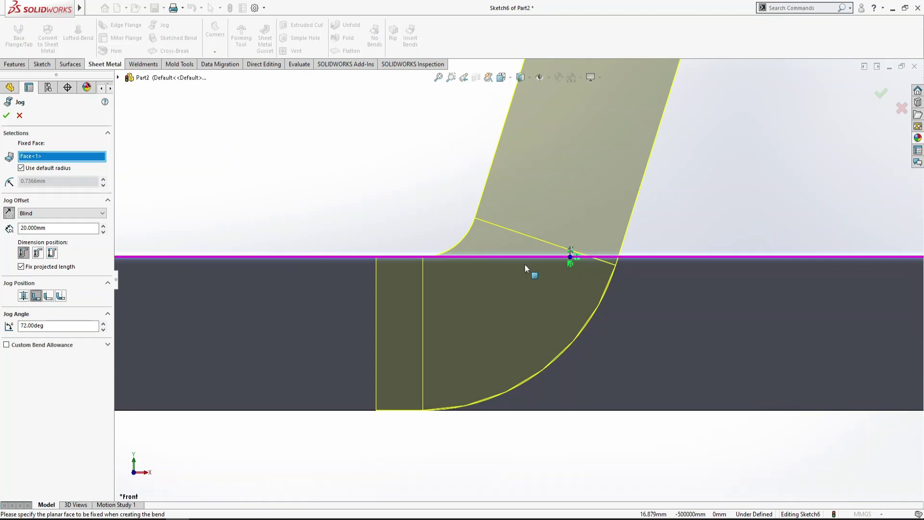
pyautogui.click(49, 296)
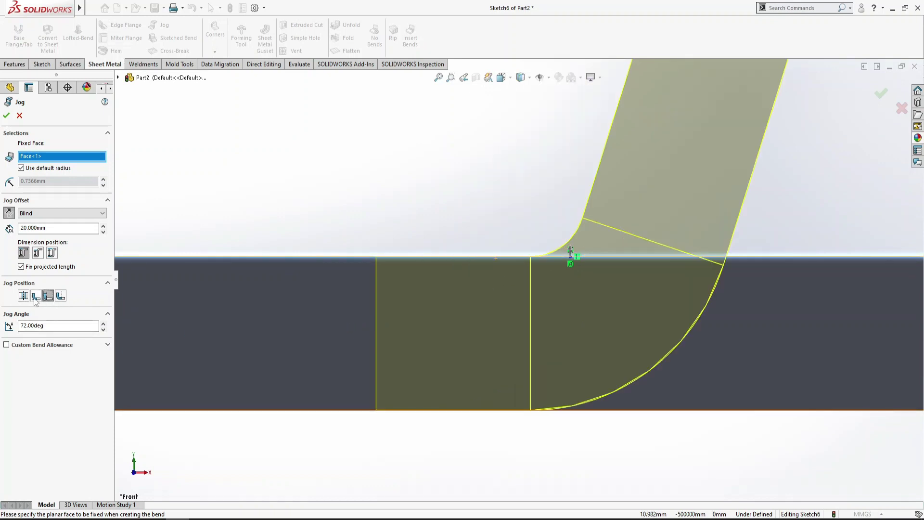
pyautogui.click(36, 296)
pyautogui.click(48, 296)
pyautogui.click(60, 296)
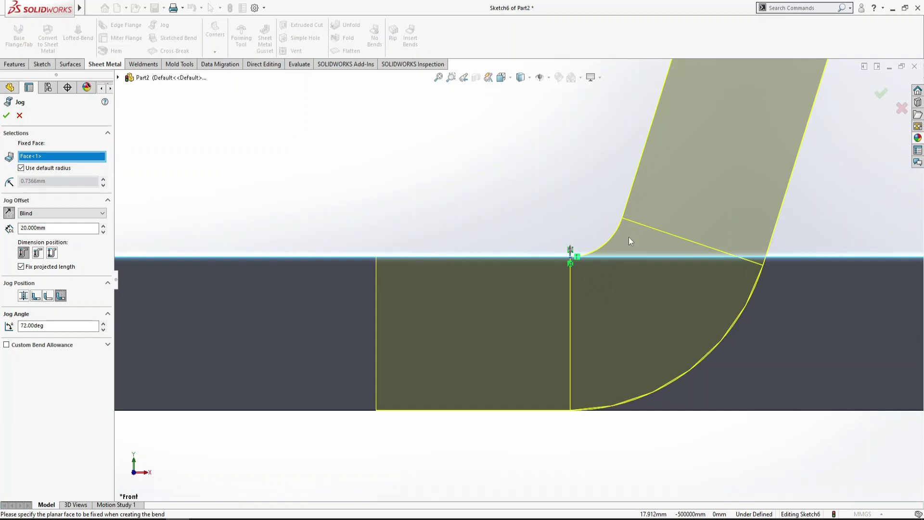
pyautogui.scroll(5, 631, 241)
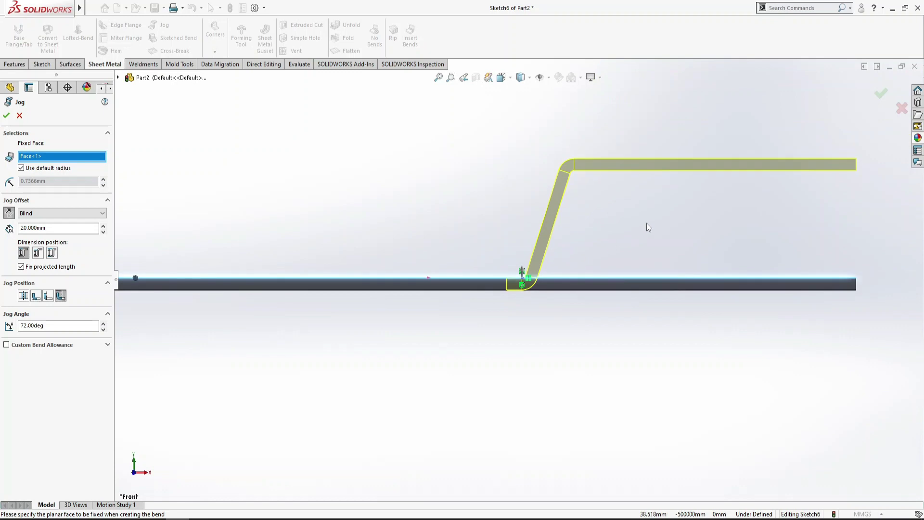
# Step: Preview jog angles of 90°, 45°, 35° and 110°
pyautogui.moveTo(677, 225); pyautogui.dragTo(673, 261, button='middle')
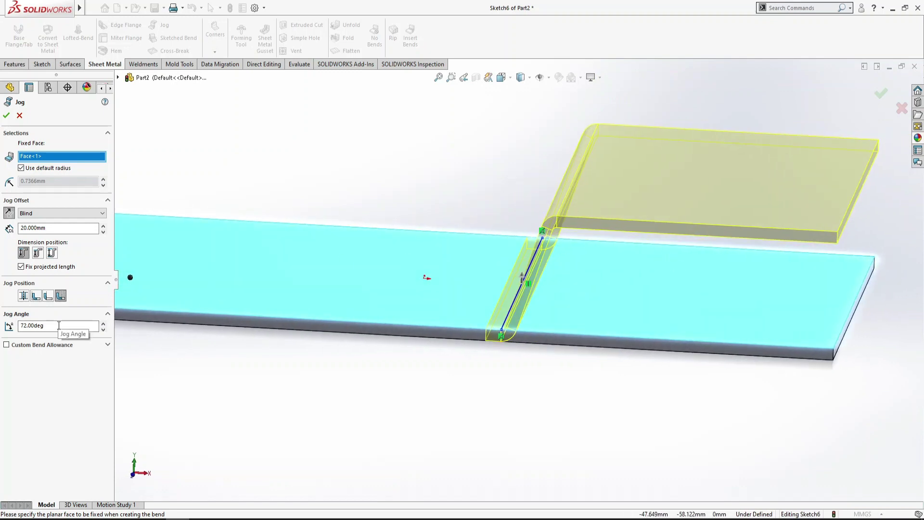
pyautogui.moveTo(59, 327); pyautogui.dragTo(1, 326)
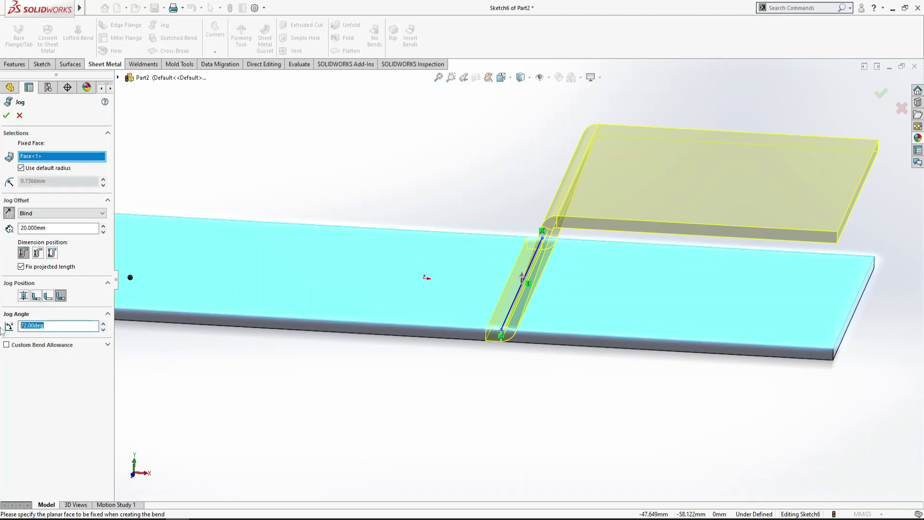
pyautogui.write('90')
pyautogui.press('Return')
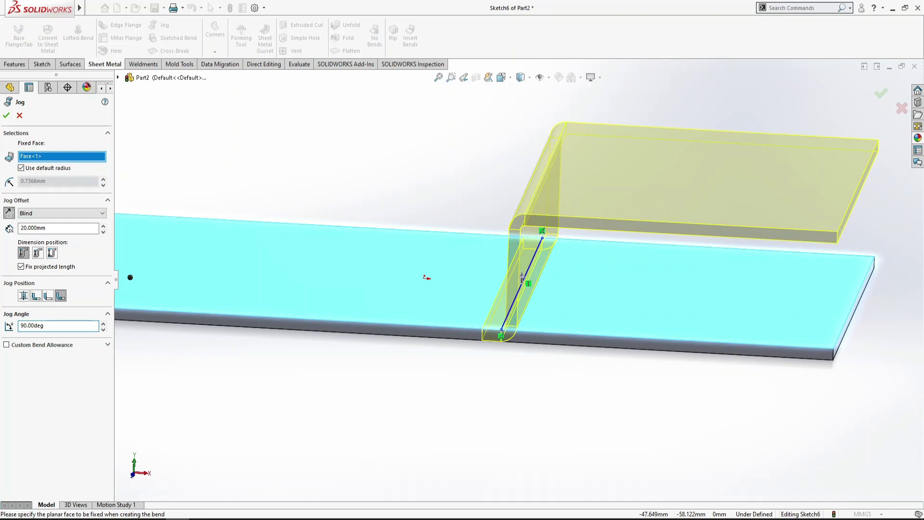
pyautogui.moveTo(56, 328); pyautogui.dragTo(9, 327)
pyautogui.write('45')
pyautogui.press('Return')
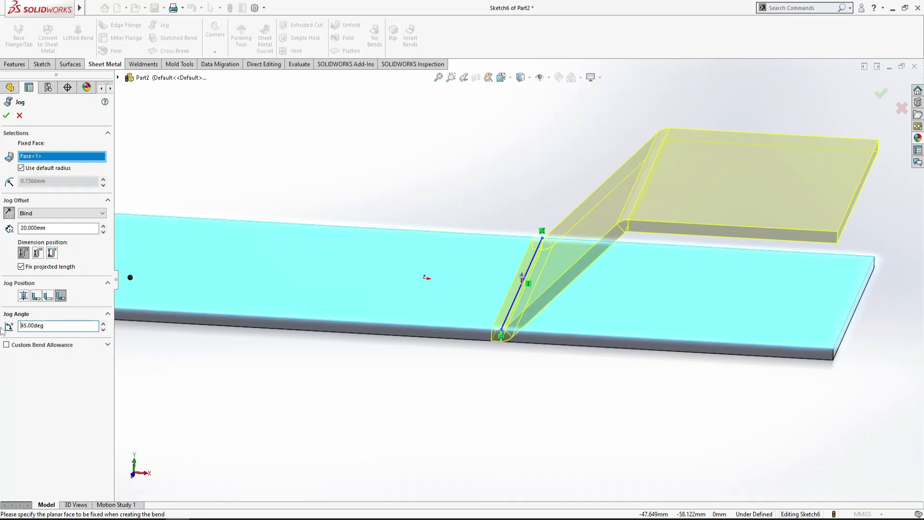
pyautogui.moveTo(446, 382); pyautogui.dragTo(443, 361, button='middle')
pyautogui.moveTo(66, 326); pyautogui.dragTo(1, 322)
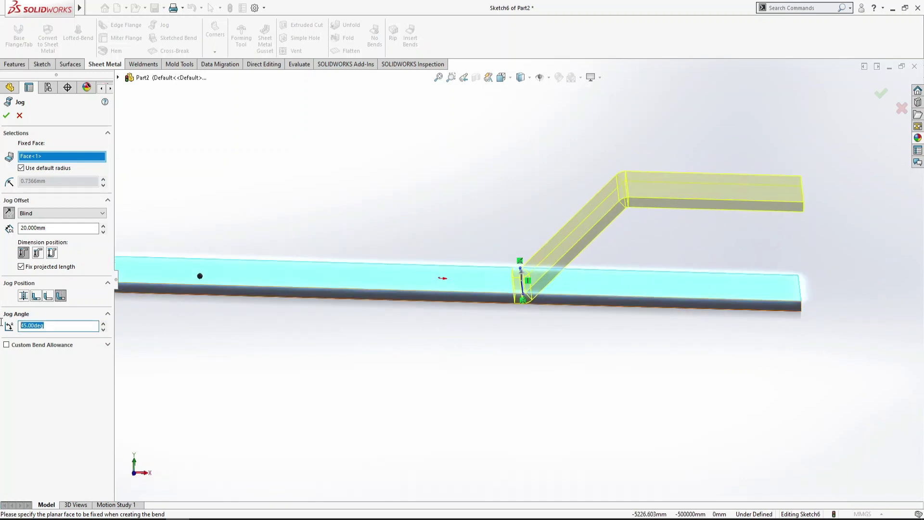
pyautogui.write('35')
pyautogui.press('Return')
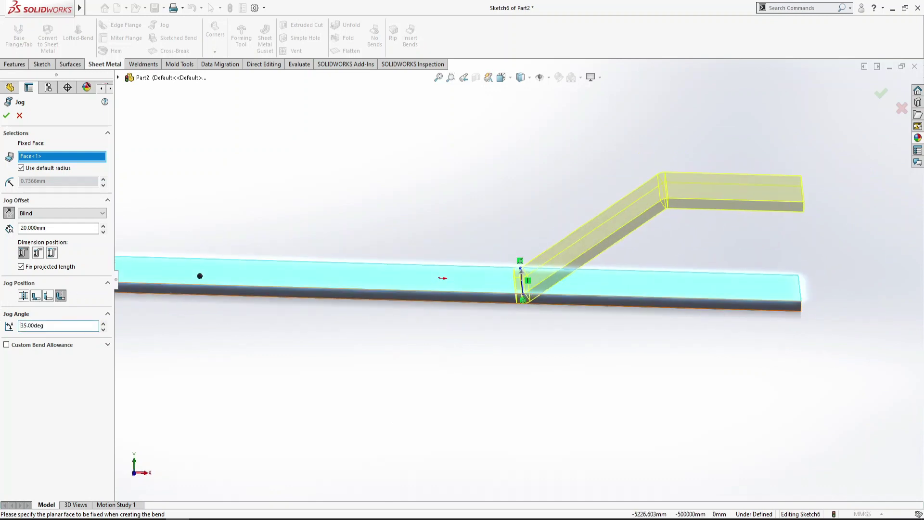
pyautogui.moveTo(59, 327); pyautogui.dragTo(2, 332)
pyautogui.write('110')
pyautogui.press('Return')
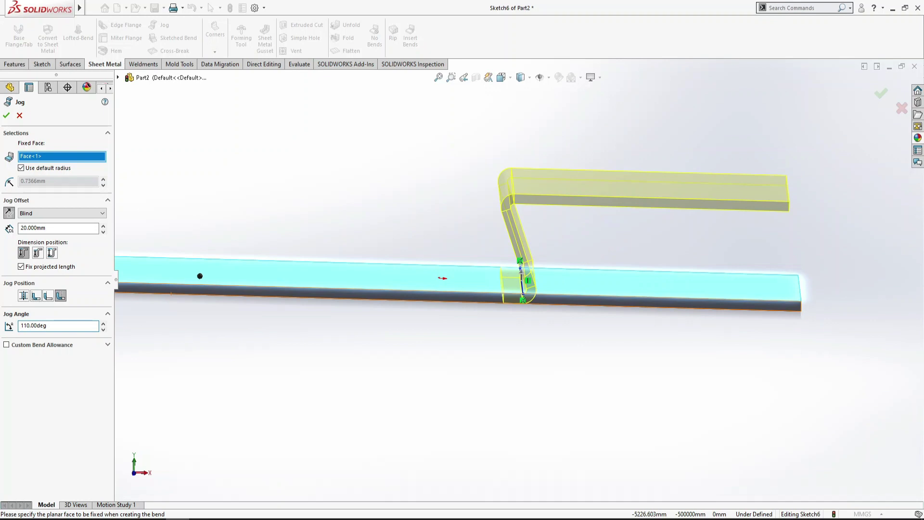
pyautogui.press('BackSpace')
pyautogui.write('5')
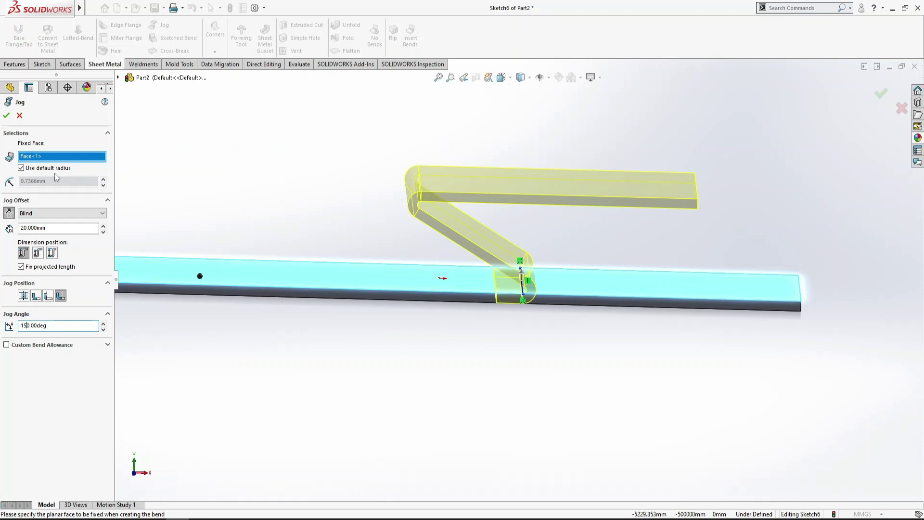
# Step: Try 75° and 85°, then set the jog angle to 70° and view isometrically
pyautogui.doubleClick(50, 325)
pyautogui.write('75')
pyautogui.press('Return')
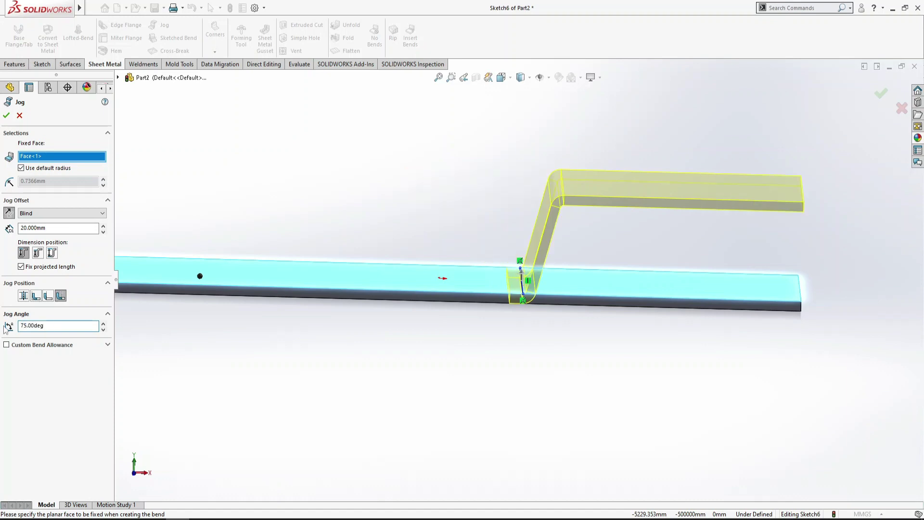
pyautogui.doubleClick(54, 328)
pyautogui.write('85')
pyautogui.press('Return')
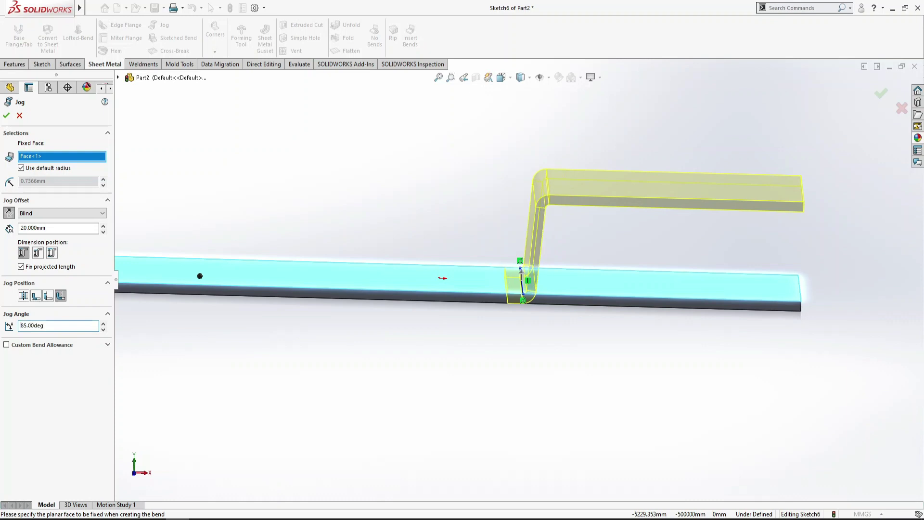
pyautogui.doubleClick(57, 328)
pyautogui.write('70')
pyautogui.press('Return')
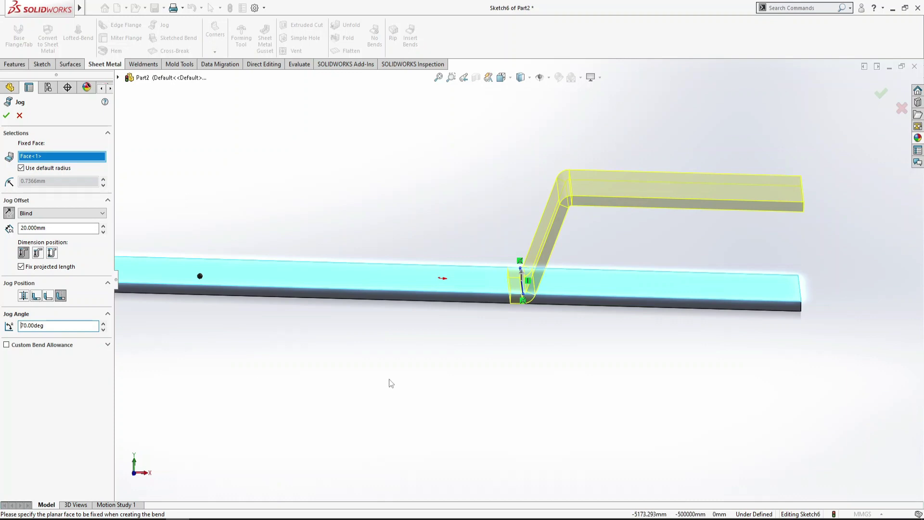
pyautogui.press('f')
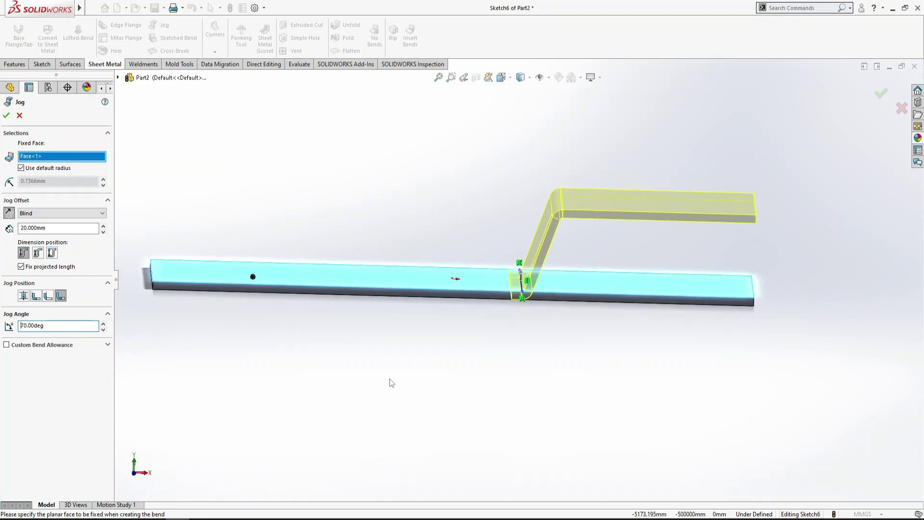
pyautogui.hotkey('ctrl', '7')
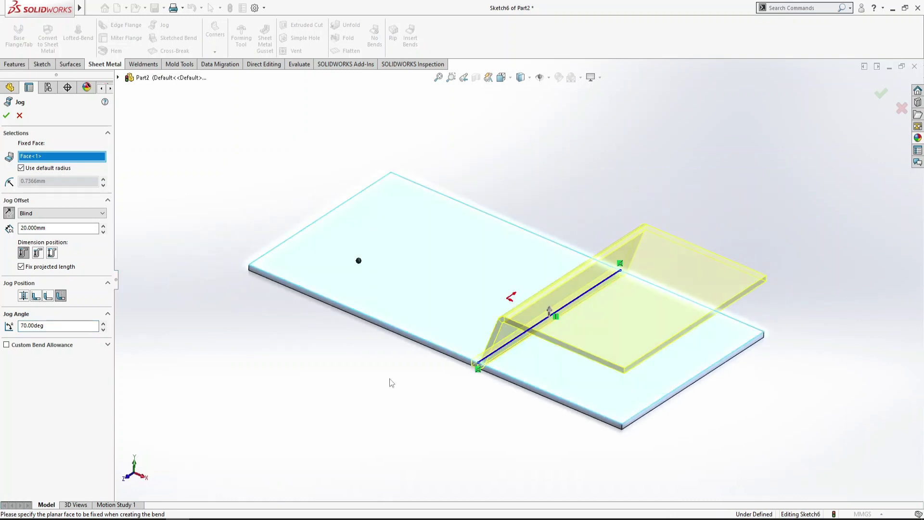
pyautogui.moveTo(759, 405); pyautogui.dragTo(772, 374, button='middle')
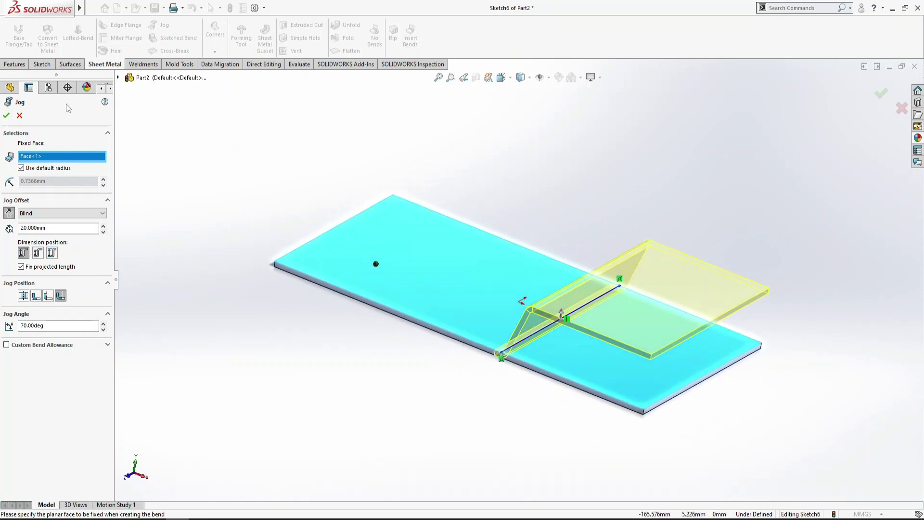
# Step: Create Jog1 and open a new sketch on the raised flange face
pyautogui.click(6, 115)
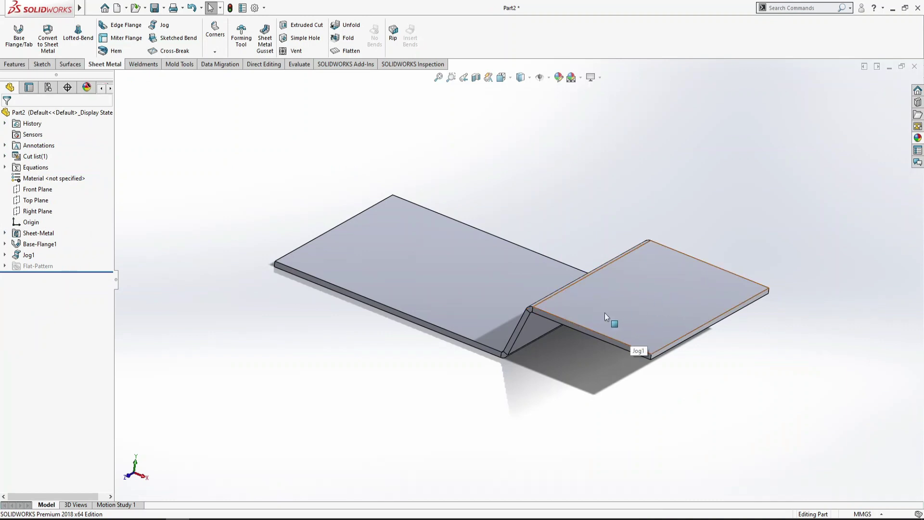
pyautogui.click(645, 312)
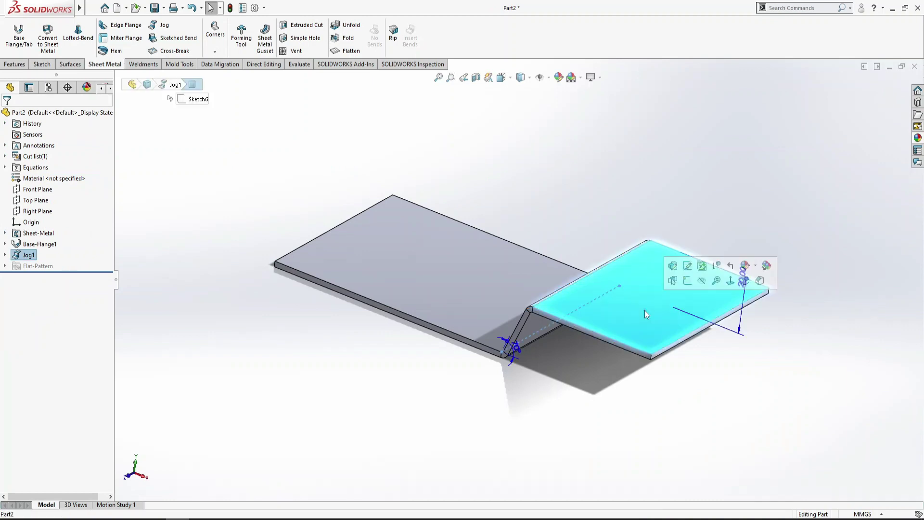
pyautogui.click(690, 284)
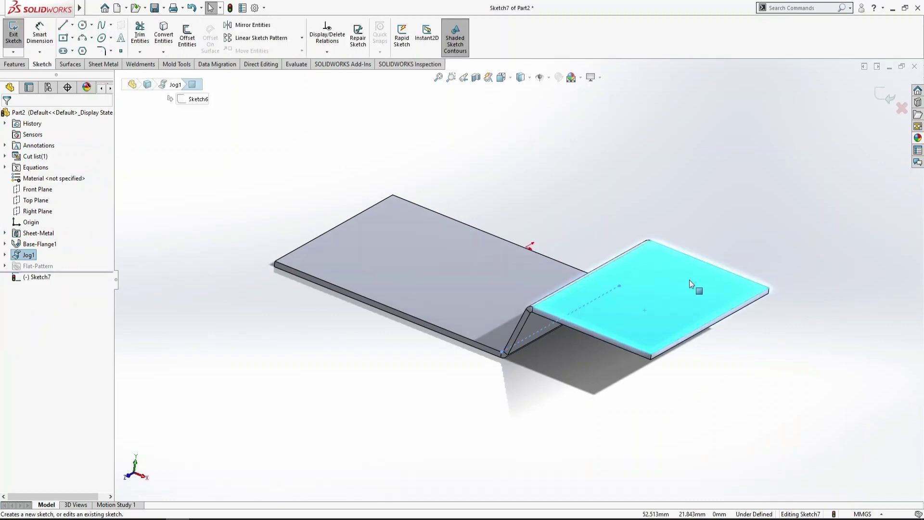
pyautogui.click(63, 24)
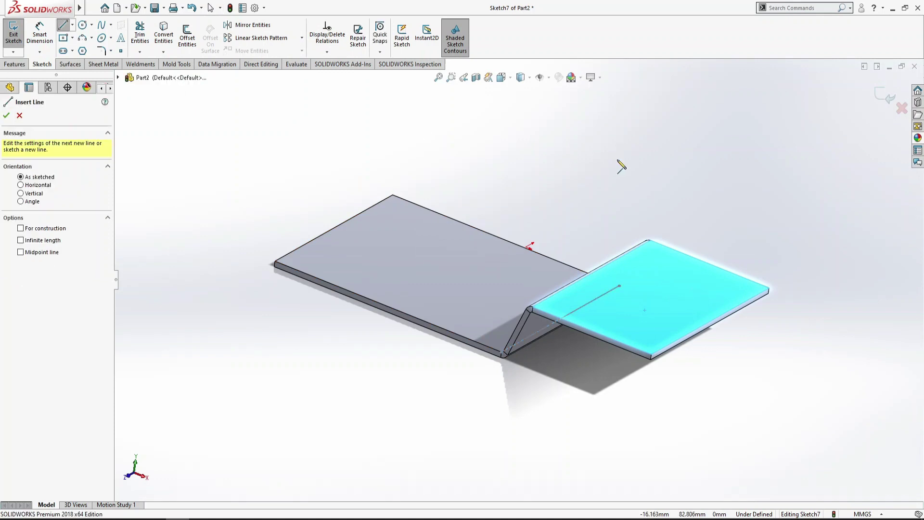
# Step: Draw a bend line across the flange from its top-edge midpoint and start a second Jog
pyautogui.click(710, 265)
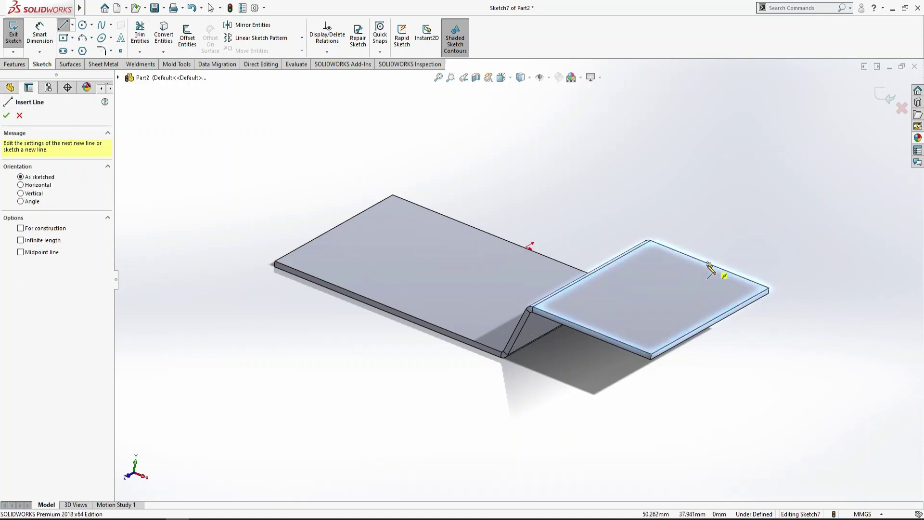
pyautogui.click(592, 330)
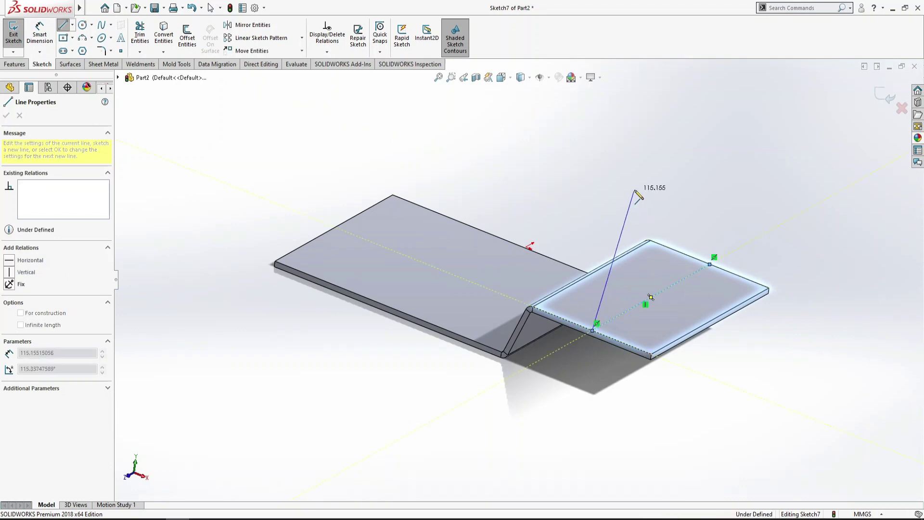
pyautogui.press('Escape')
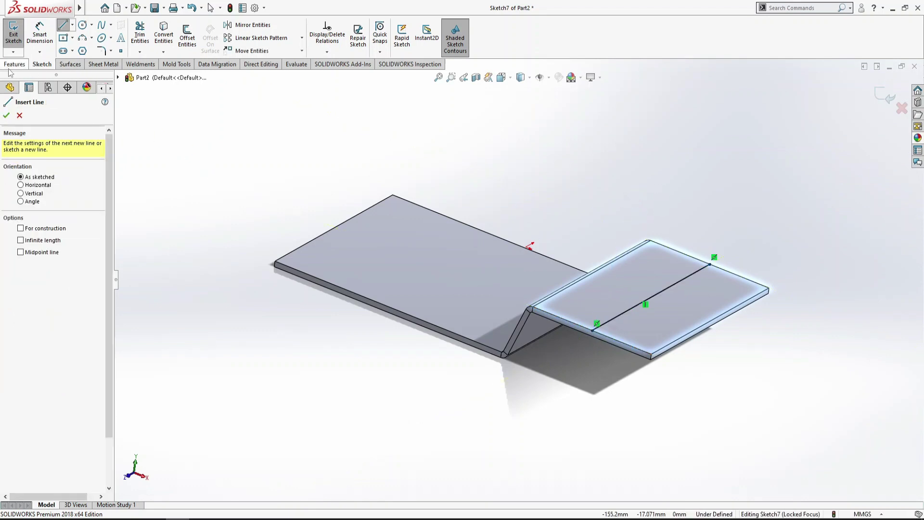
pyautogui.click(109, 67)
pyautogui.click(159, 25)
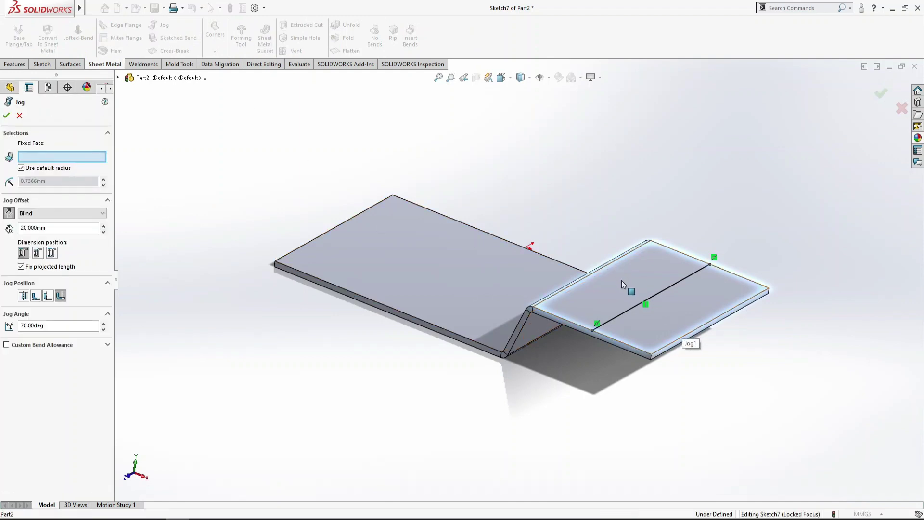
# Step: Pick the flange face as the fixed face so the outer end jogs 20 mm
pyautogui.click(623, 281)
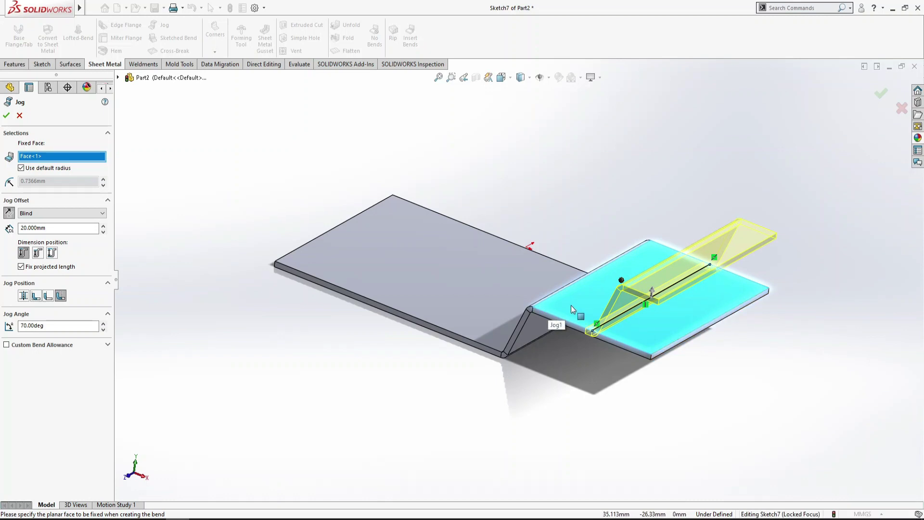
pyautogui.click(634, 317)
pyautogui.click(635, 316)
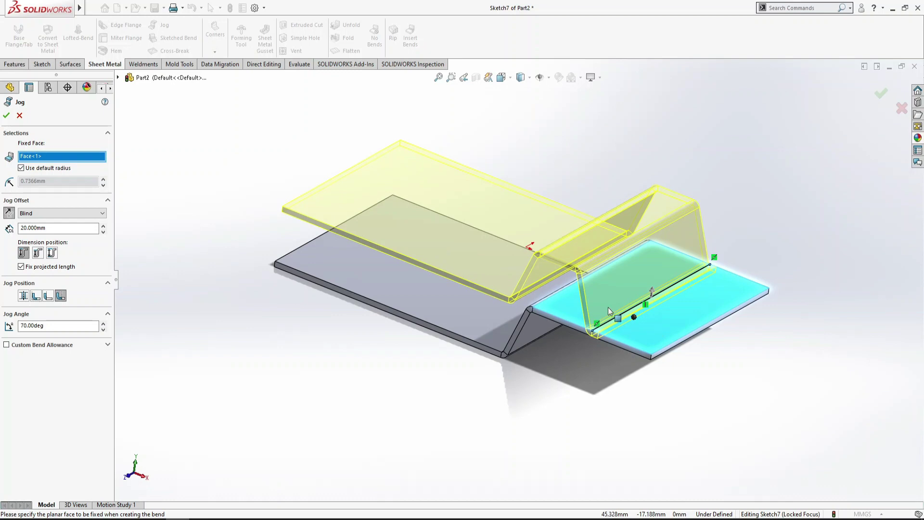
pyautogui.moveTo(723, 391); pyautogui.dragTo(744, 351, button='middle')
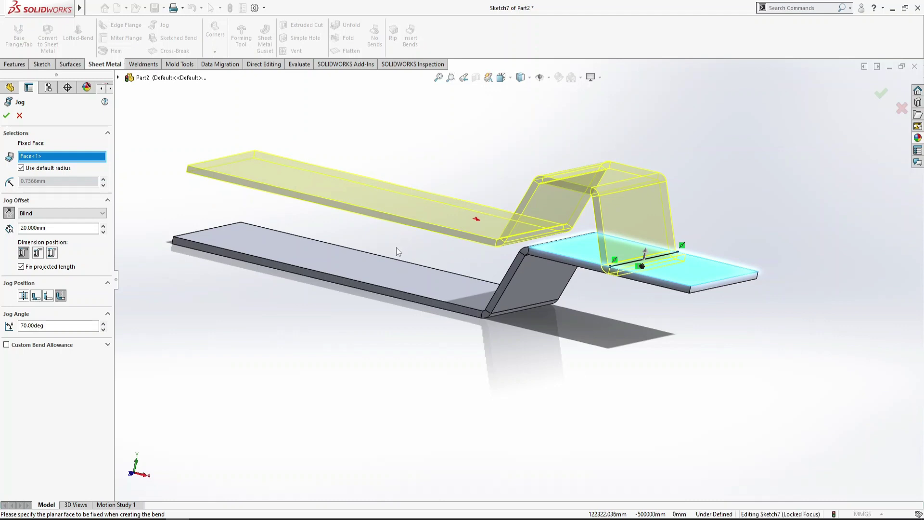
pyautogui.click(588, 249)
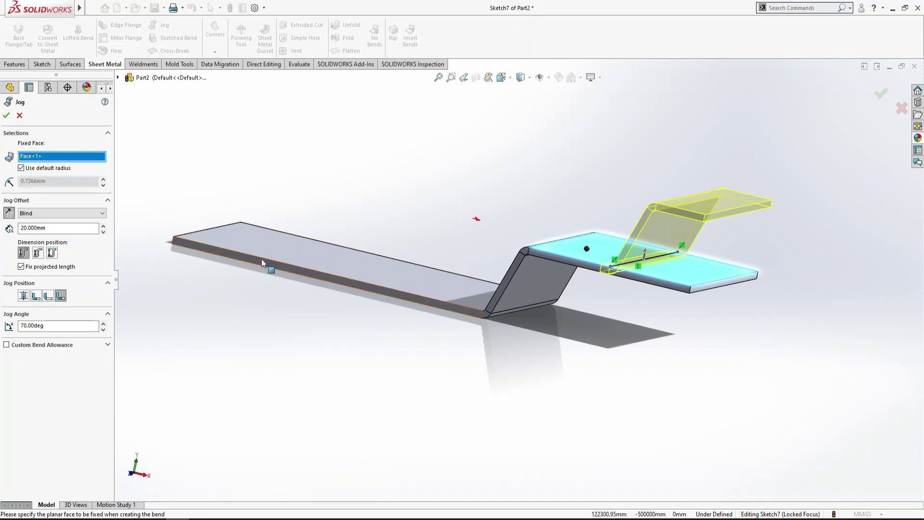
# Step: Set the jog offset to 9 mm and choose the material-inside jog position and offset dimension option
pyautogui.moveTo(68, 227); pyautogui.dragTo(1, 217)
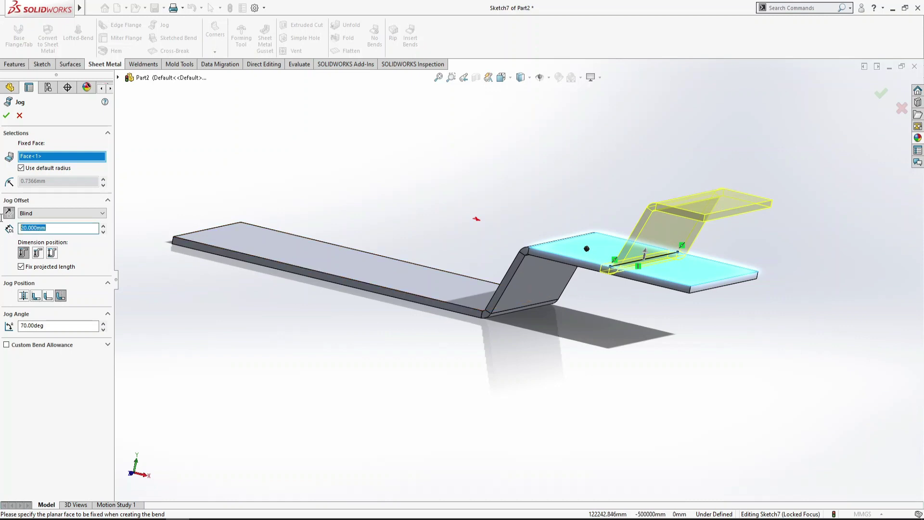
pyautogui.write('8')
pyautogui.press('Return')
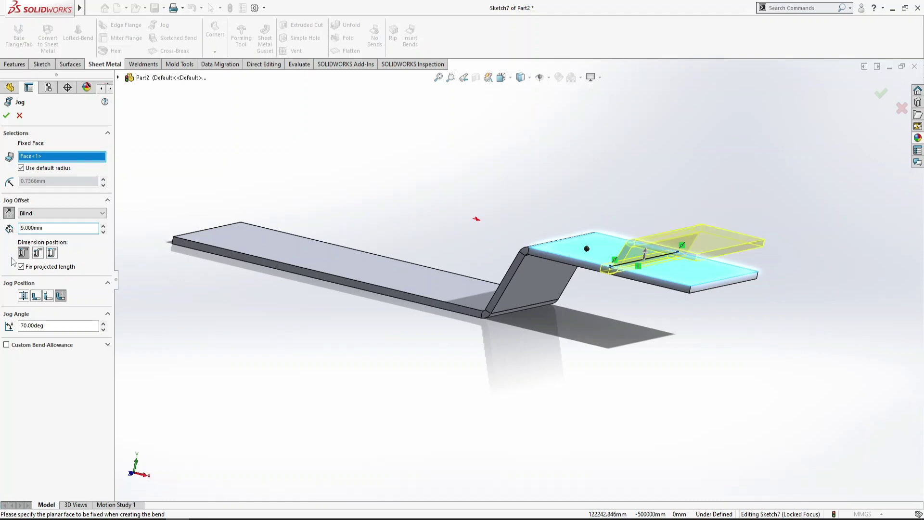
pyautogui.click(47, 295)
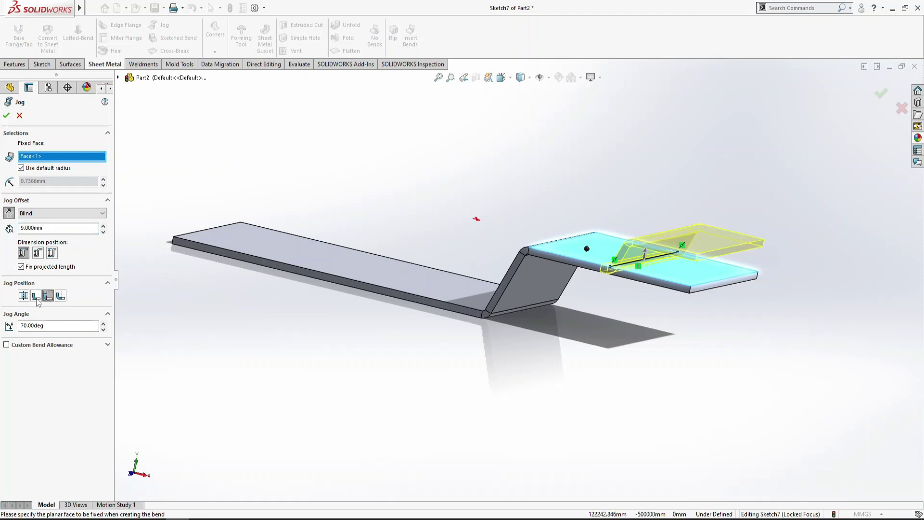
pyautogui.click(35, 296)
pyautogui.click(22, 295)
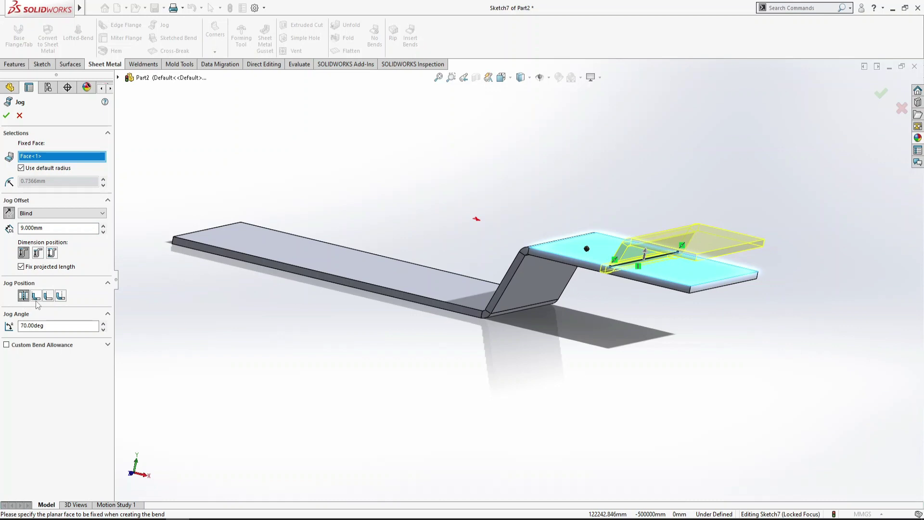
pyautogui.click(36, 297)
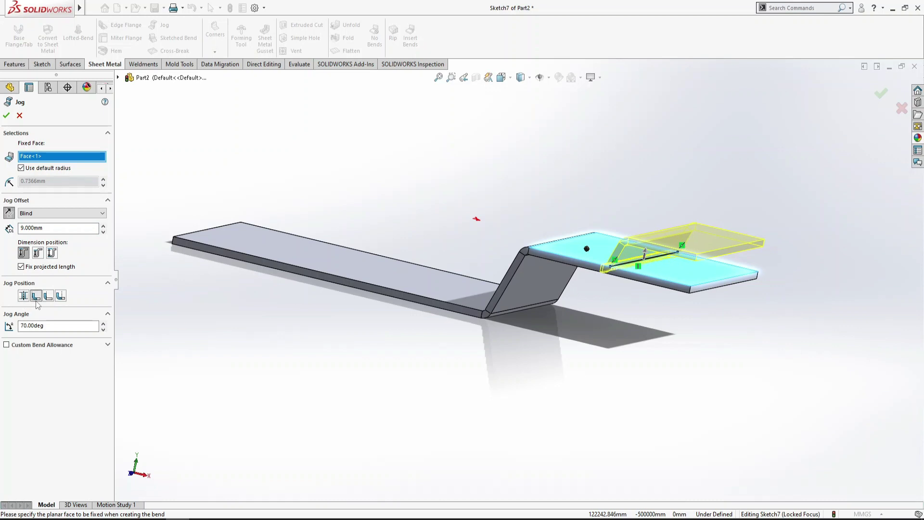
pyautogui.click(37, 253)
pyautogui.click(52, 253)
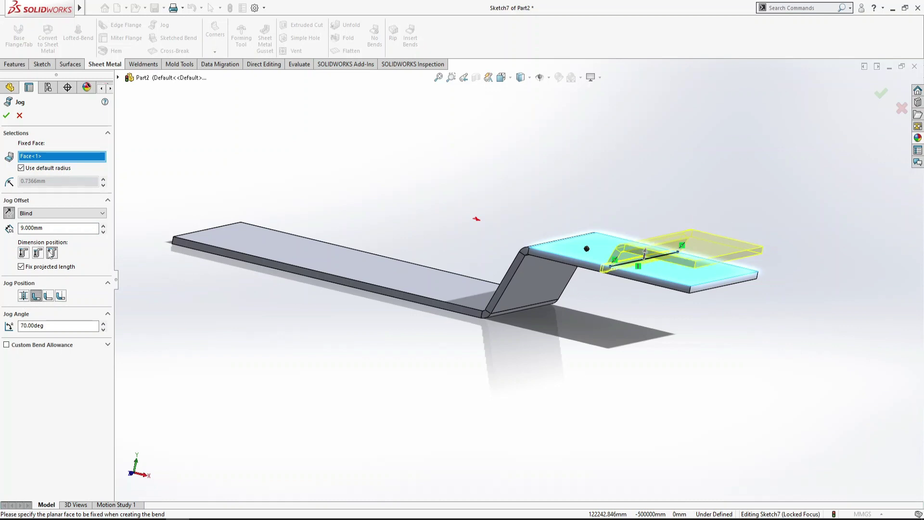
pyautogui.click(43, 253)
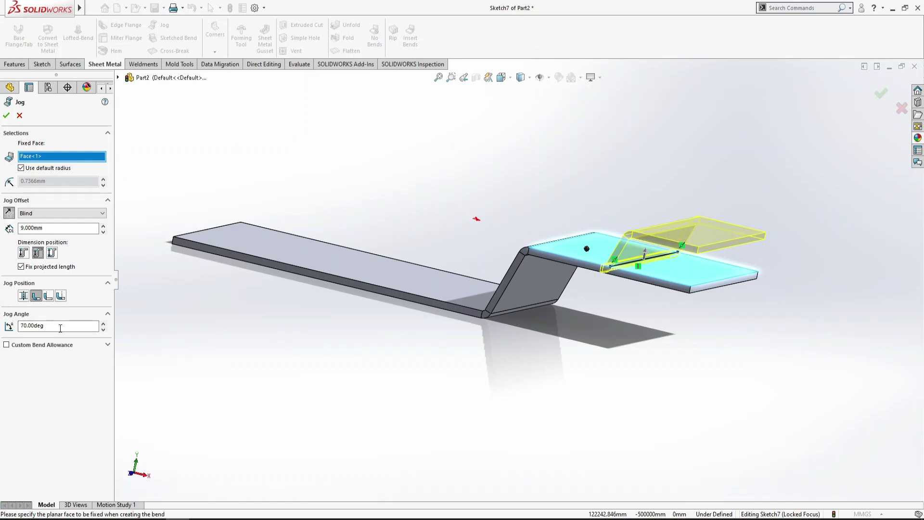
# Step: Set the jog angle to 30° and accept to create Jog2
pyautogui.moveTo(60, 328); pyautogui.dragTo(2, 329)
pyautogui.write('25')
pyautogui.press('Return')
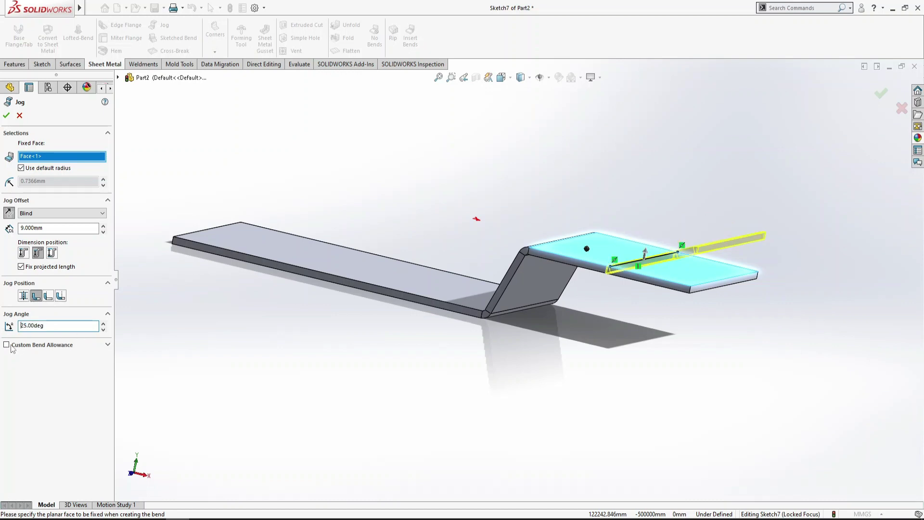
pyautogui.moveTo(44, 327); pyautogui.dragTo(1, 330)
pyautogui.write('30')
pyautogui.press('Return')
pyautogui.click(6, 115)
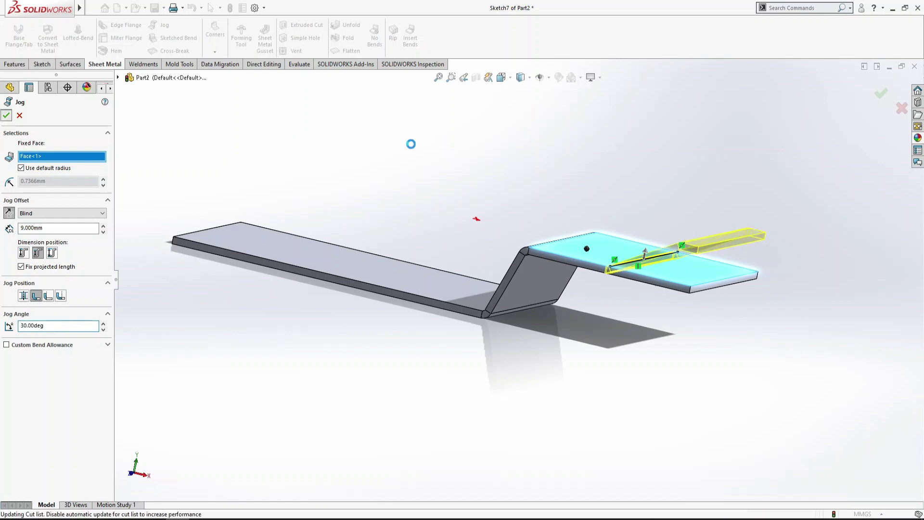
pyautogui.press('f')
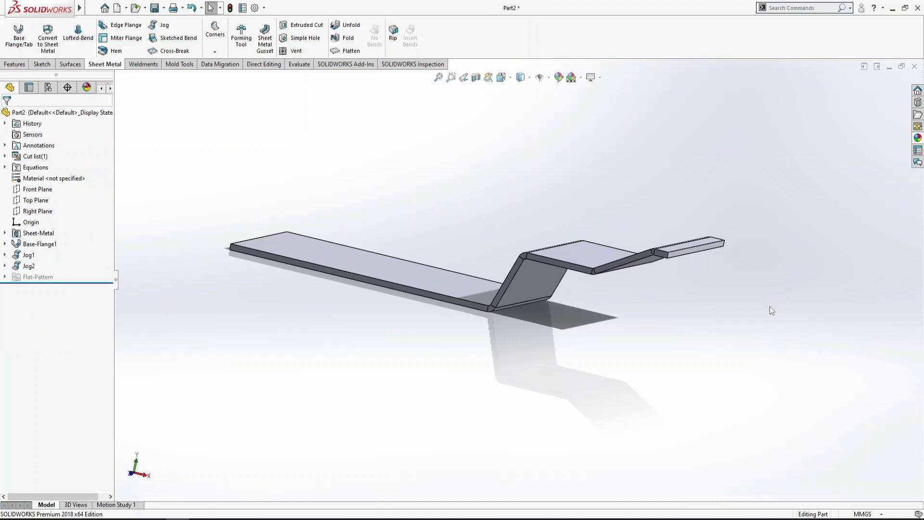
pyautogui.hotkey('ctrl', '7')
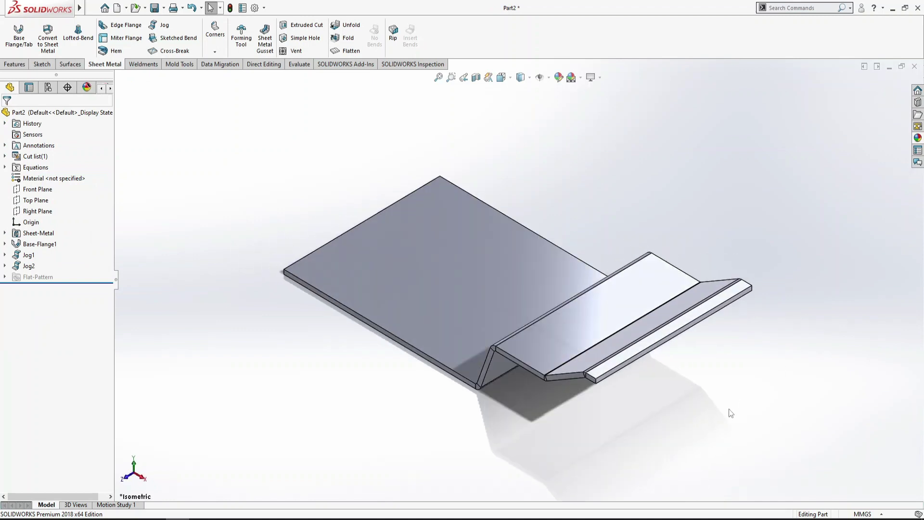
pyautogui.moveTo(737, 405); pyautogui.dragTo(637, 278, button='middle')
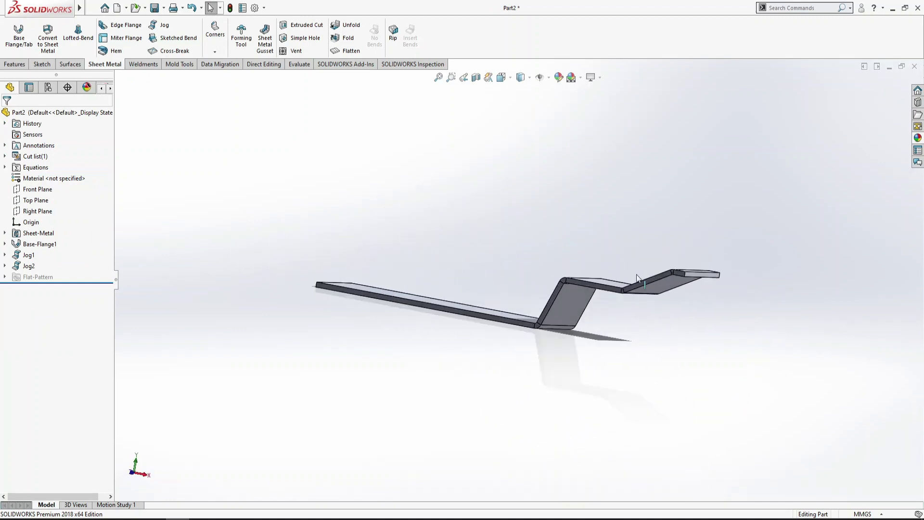
pyautogui.scroll(-3, 792, 402)
pyautogui.scroll(1, 830, 413)
pyautogui.moveTo(768, 376)
pyautogui.mouseDown(button='middle')
pyautogui.moveTo(809, 386)
pyautogui.moveTo(751, 382)
pyautogui.moveTo(759, 392)
pyautogui.mouseUp(button='middle')
pyautogui.scroll(3, 809, 386)
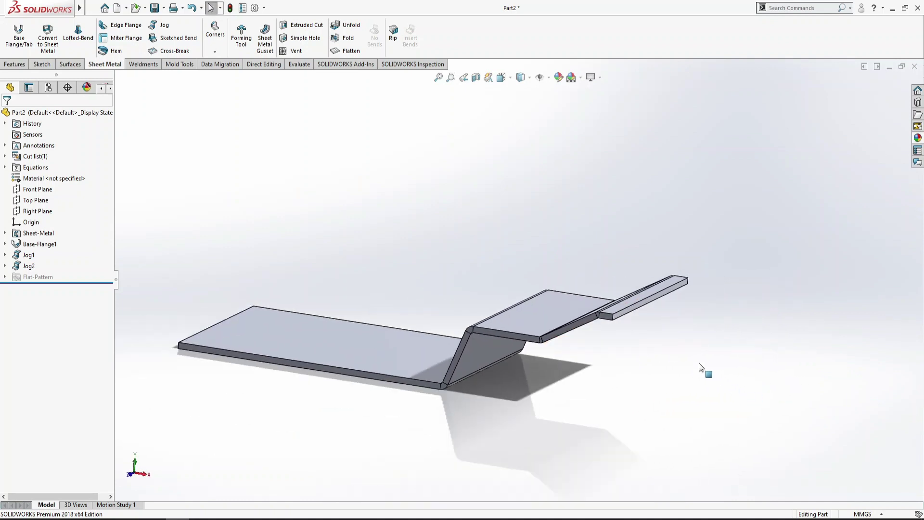
# Step: Edit the Jog2 feature, raising its jog angle from 30° to 35°
pyautogui.click(29, 266)
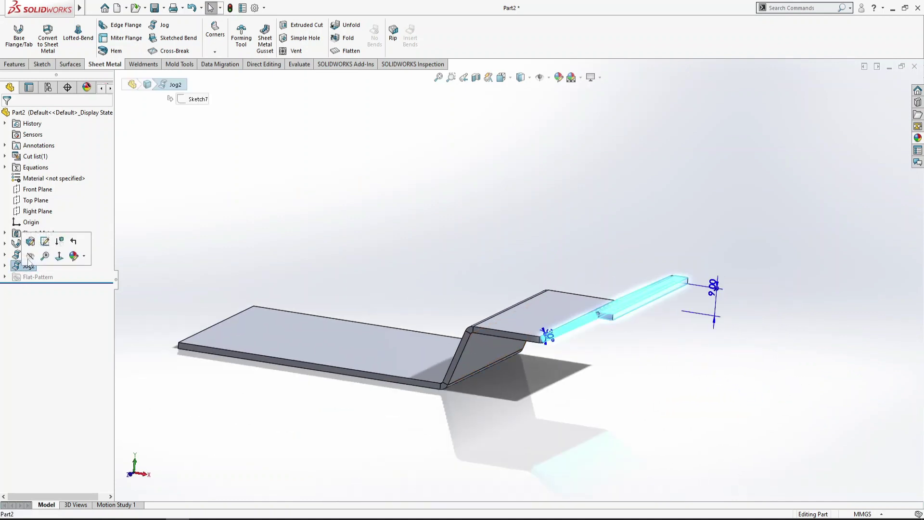
pyautogui.click(30, 241)
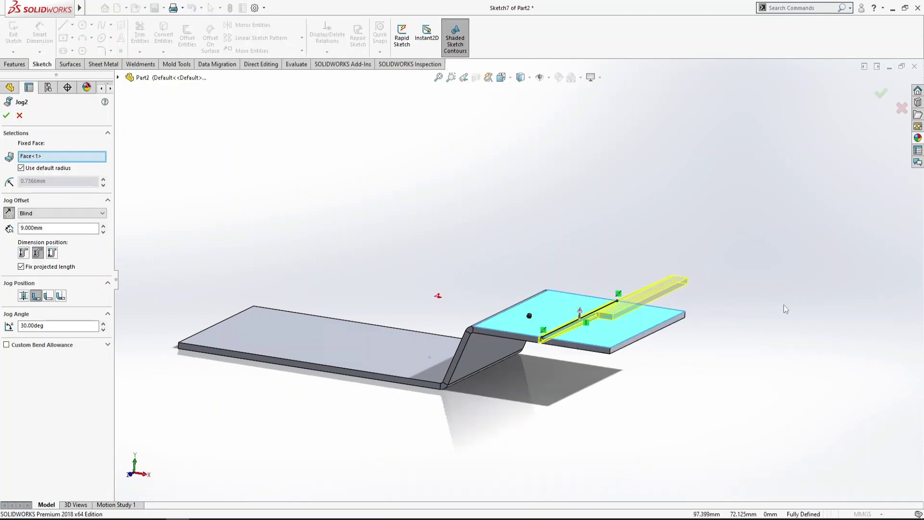
pyautogui.moveTo(785, 308); pyautogui.dragTo(784, 355, button='middle')
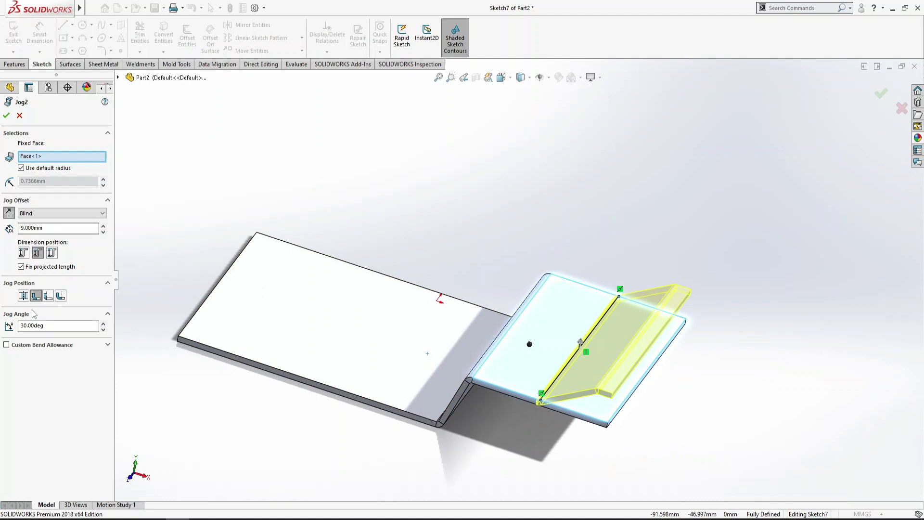
pyautogui.moveTo(58, 325); pyautogui.dragTo(7, 328)
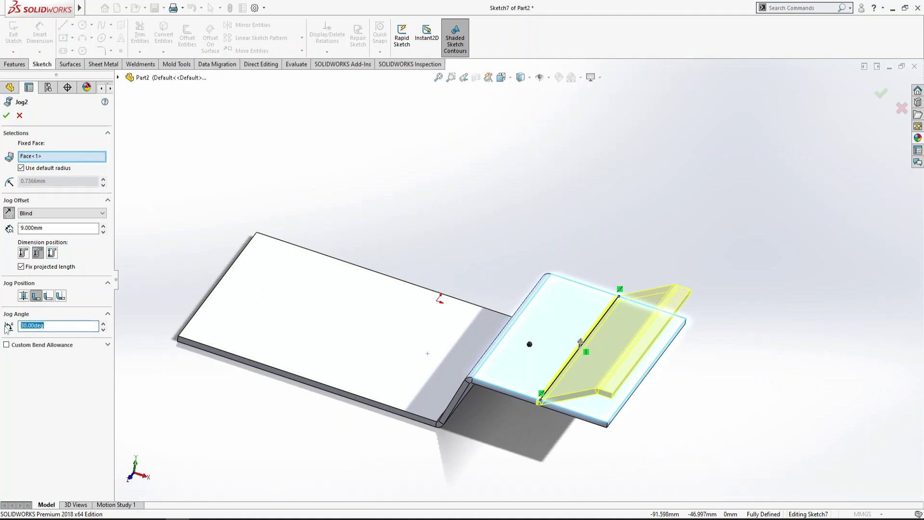
pyautogui.write('35')
pyautogui.press('Return')
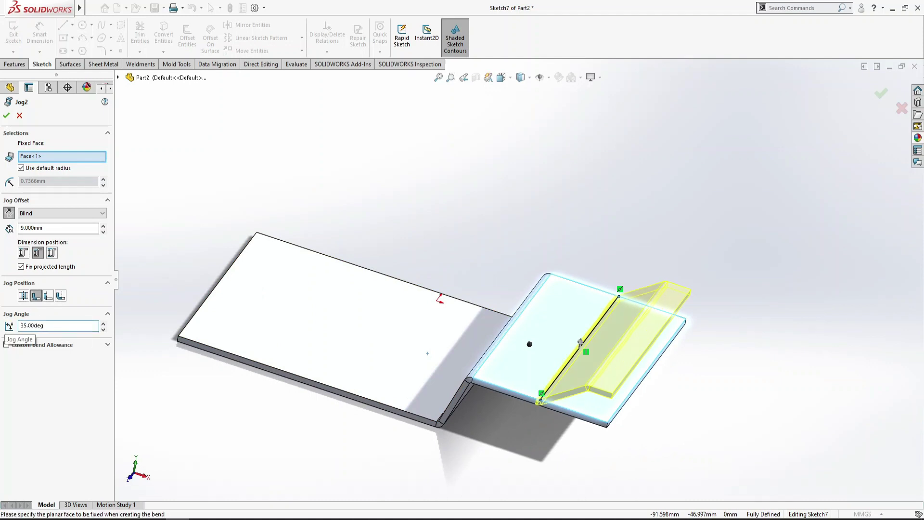
pyautogui.click(7, 116)
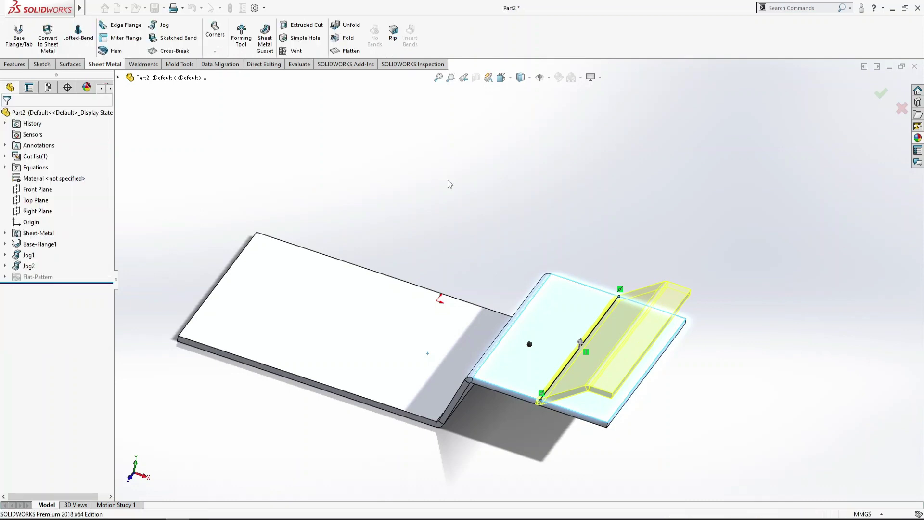
pyautogui.hotkey('ctrl', '7')
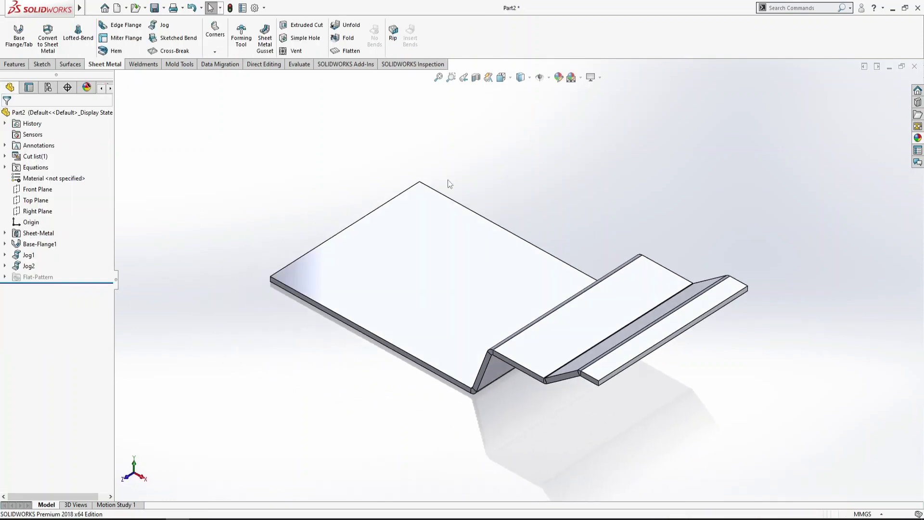